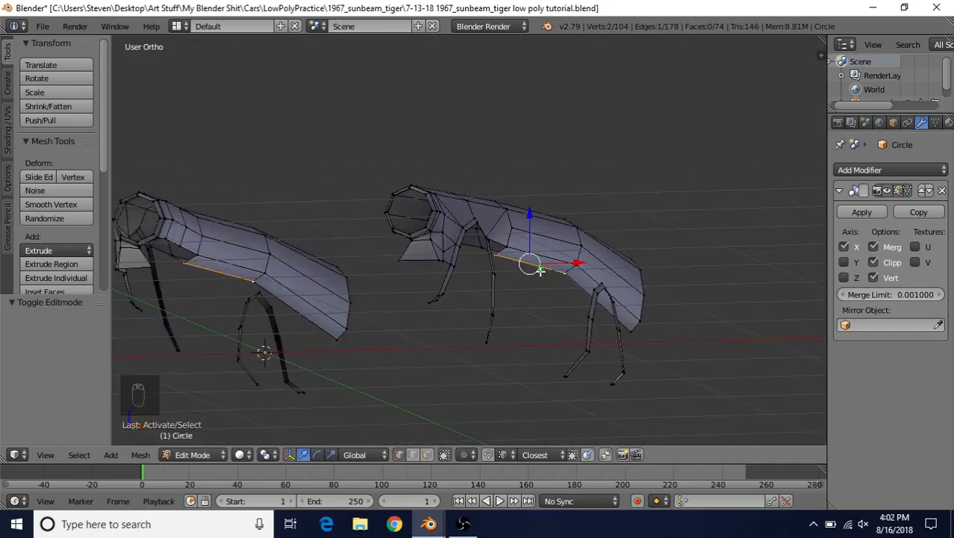
Delete the two vertices of the lowest body-side edge between the front and rear wheel arches, working in the right side view
middle_drag(553, 232, 523, 256)
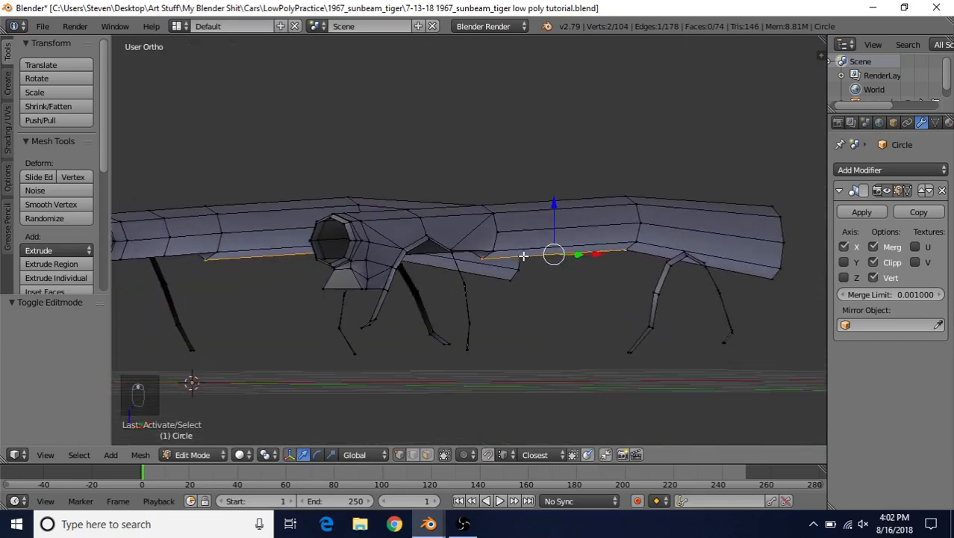
key(KP_3)
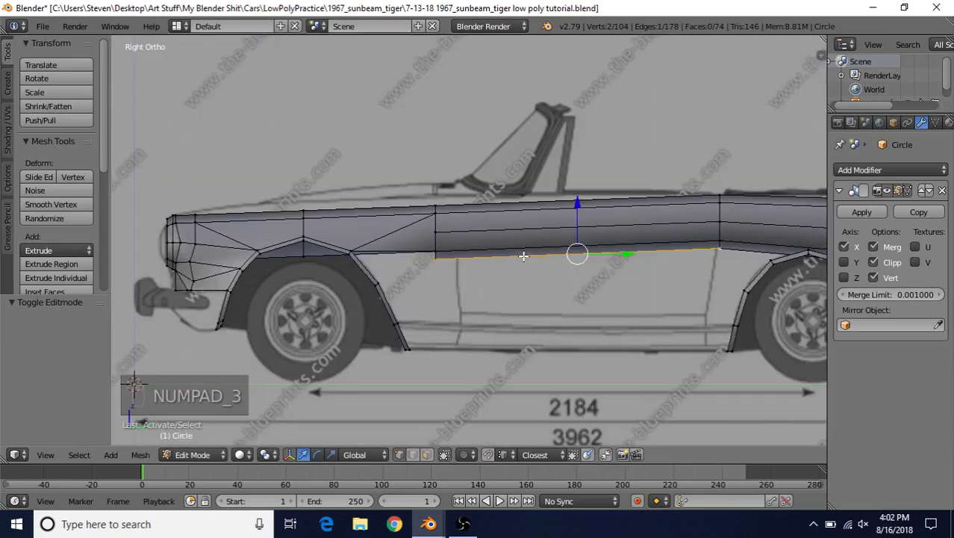
shift+middle_drag(501, 291, 455, 291)
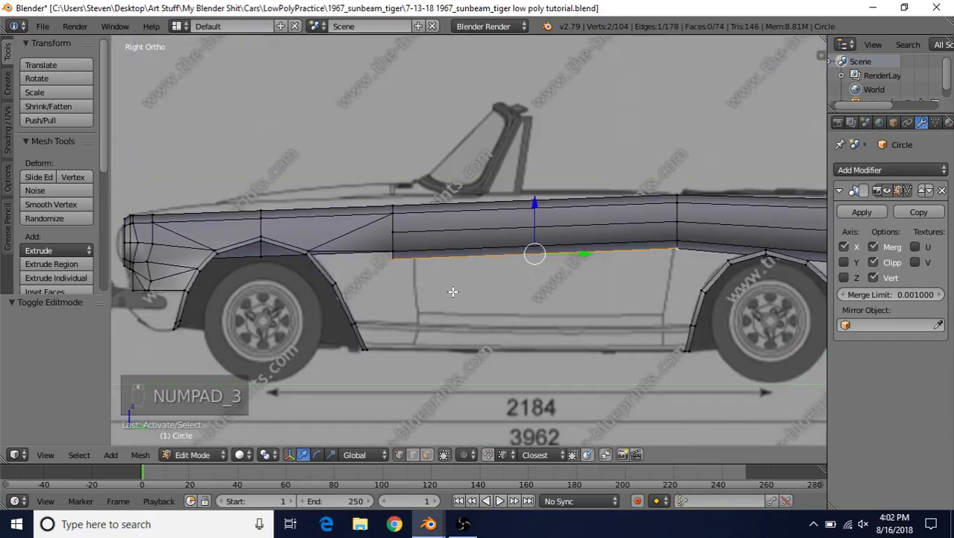
right_click(396, 267)
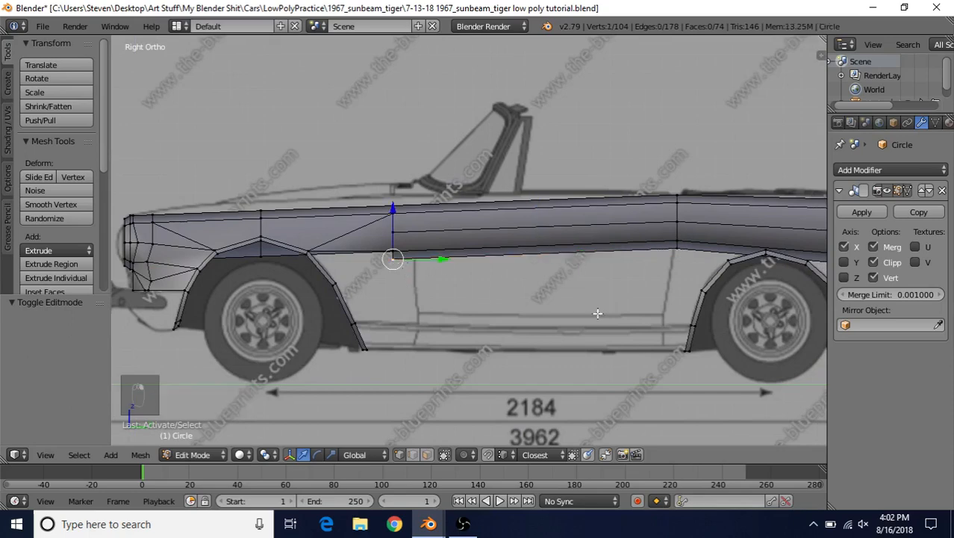
shift+right_click(676, 250)
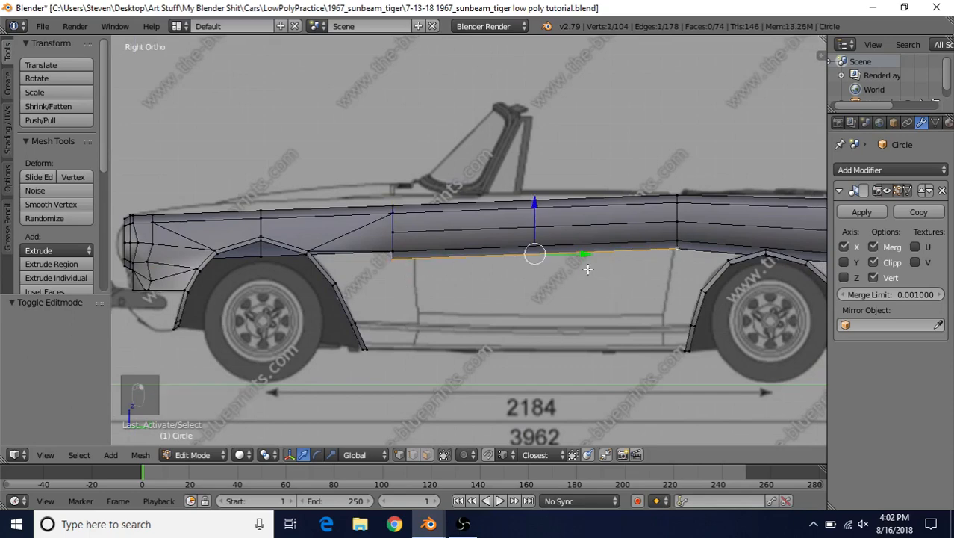
key(Delete)
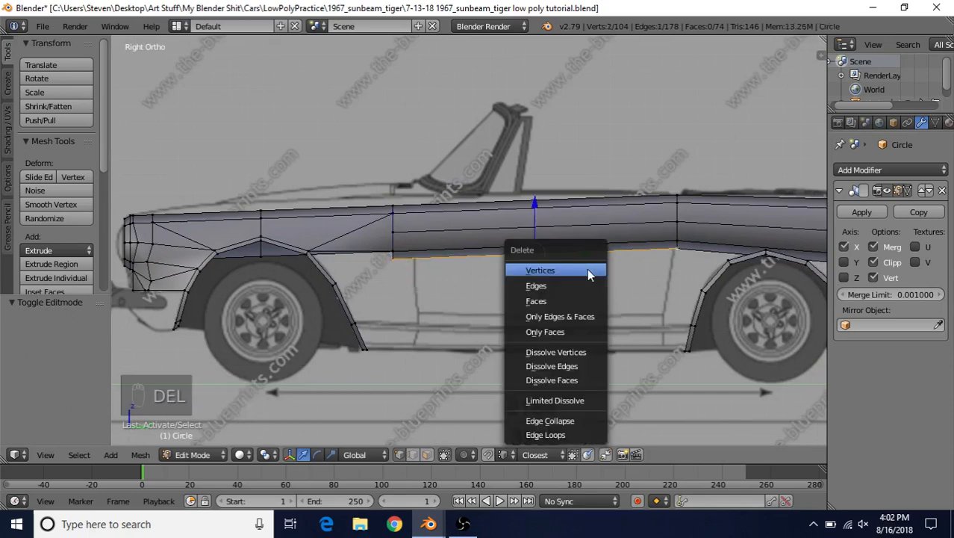
click(533, 270)
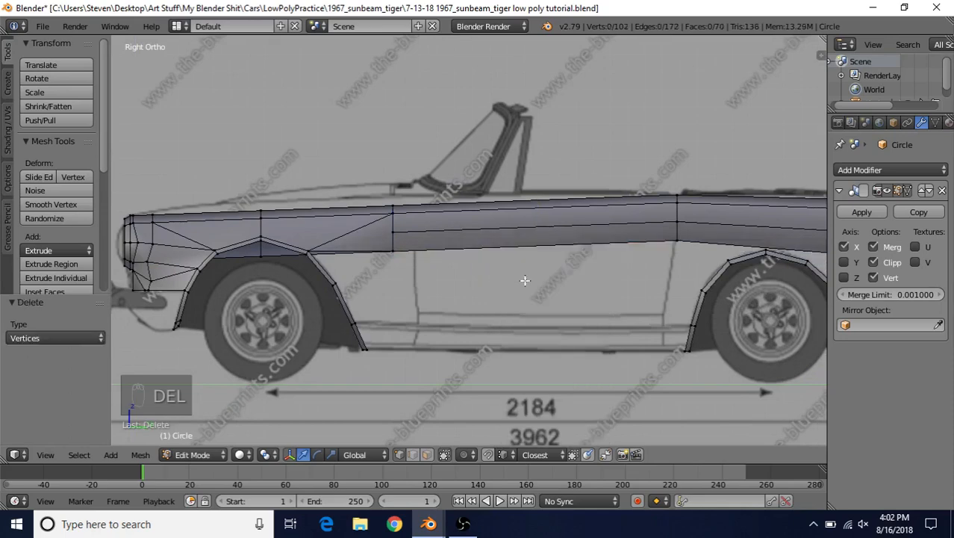
Merge the three lower vertices of the vertical edge behind the front wheel arch into the uppermost of them with At Last
right_click(393, 250)
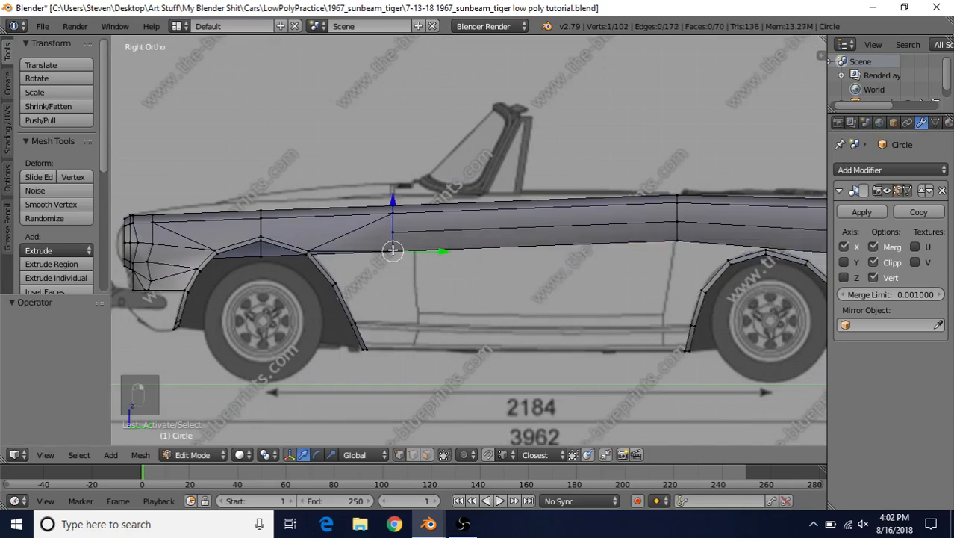
shift+right_click(392, 232)
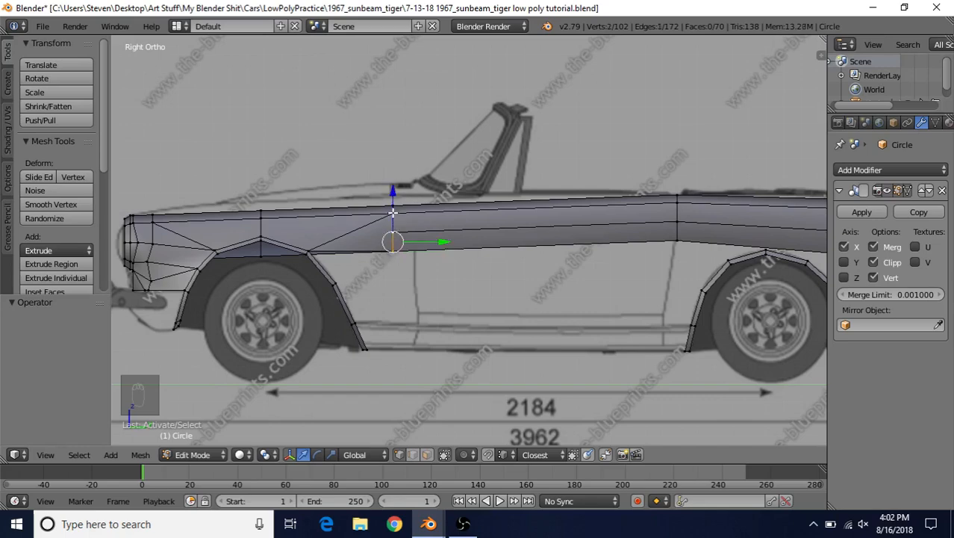
shift+right_click(393, 212)
key(alt+m)
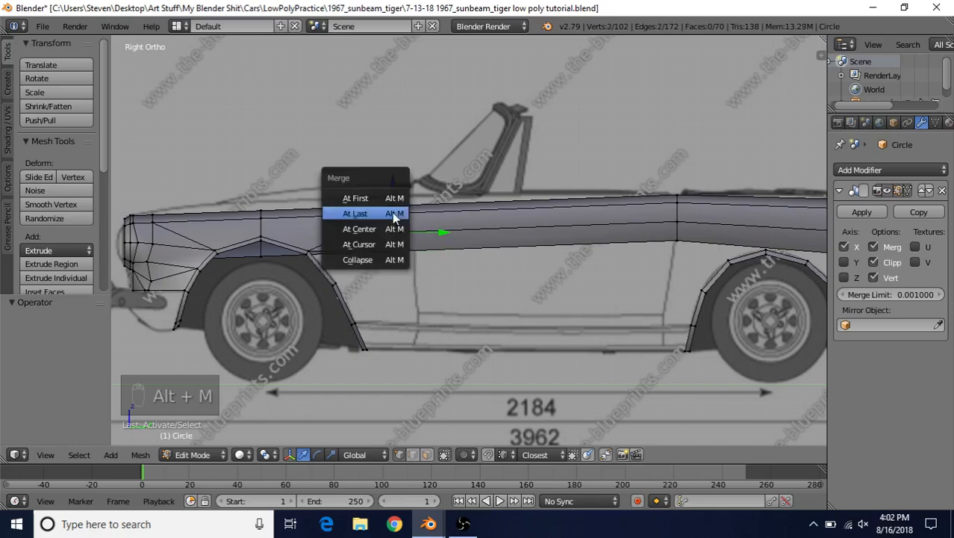
click(354, 214)
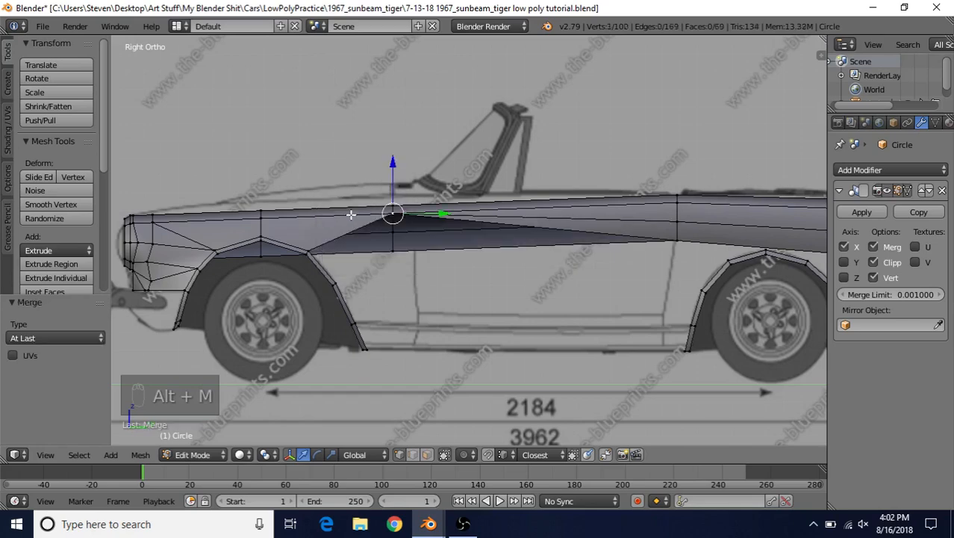
Select the front wheel arch's rear edges and the rear wheel arch's front edges, and try bridging them
right_click(308, 249)
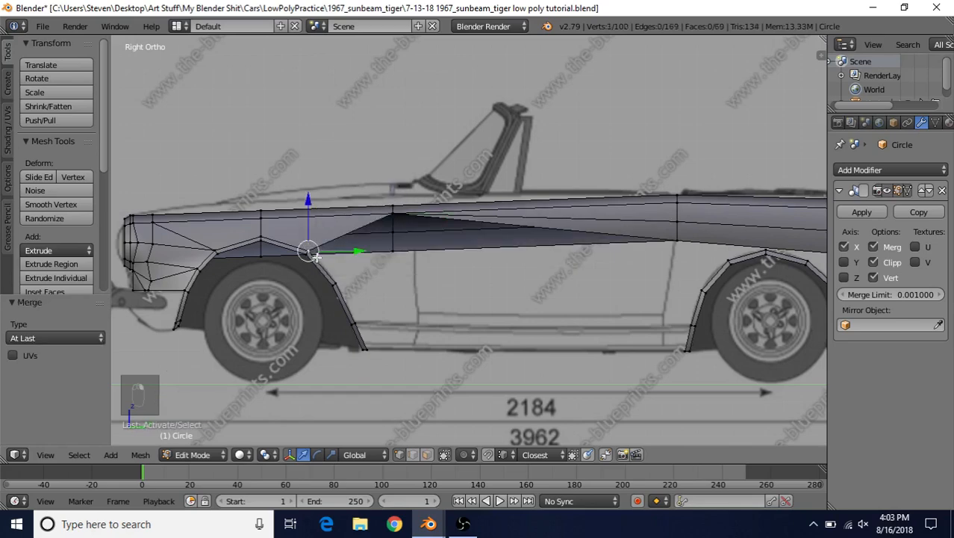
ctrl+right_click(374, 349)
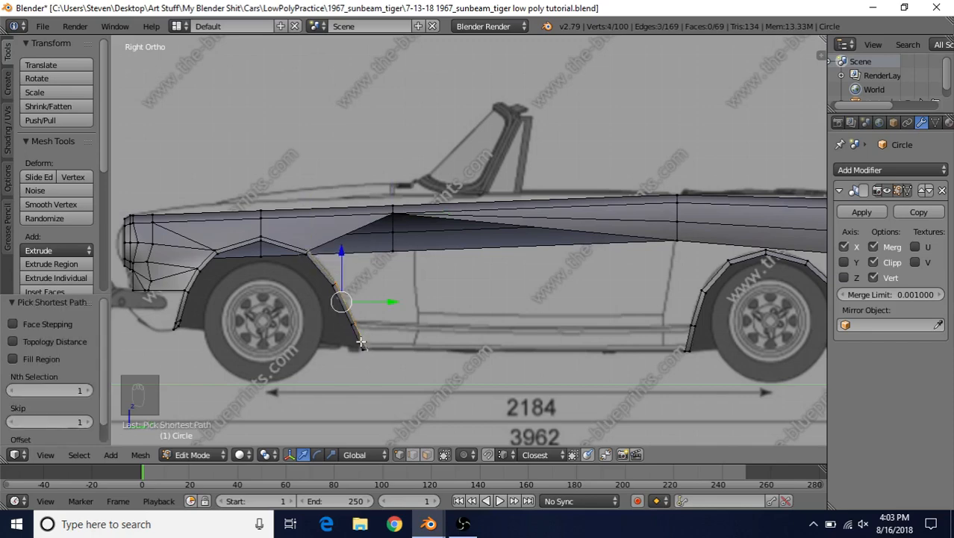
ctrl+scroll(510, 320, down, 3)
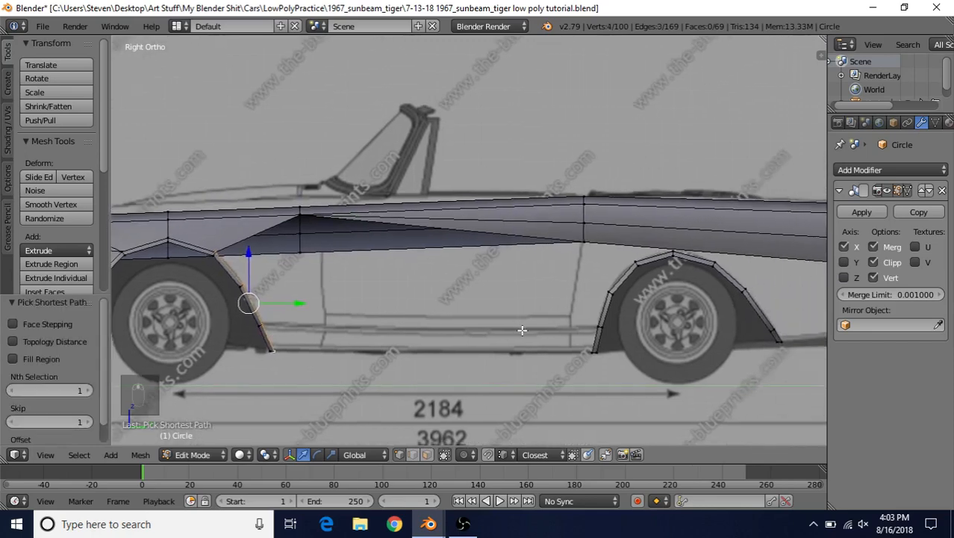
shift+right_click(584, 353)
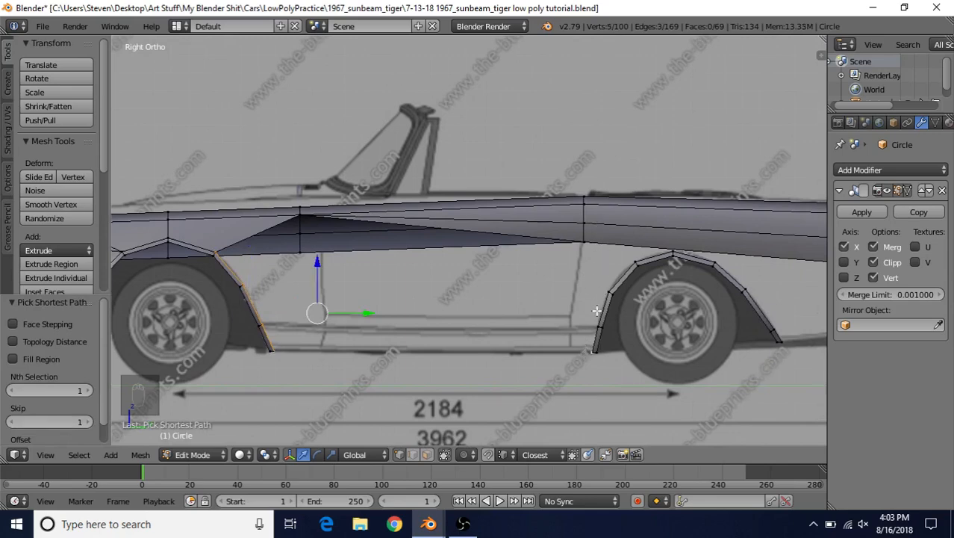
ctrl+right_click(633, 259)
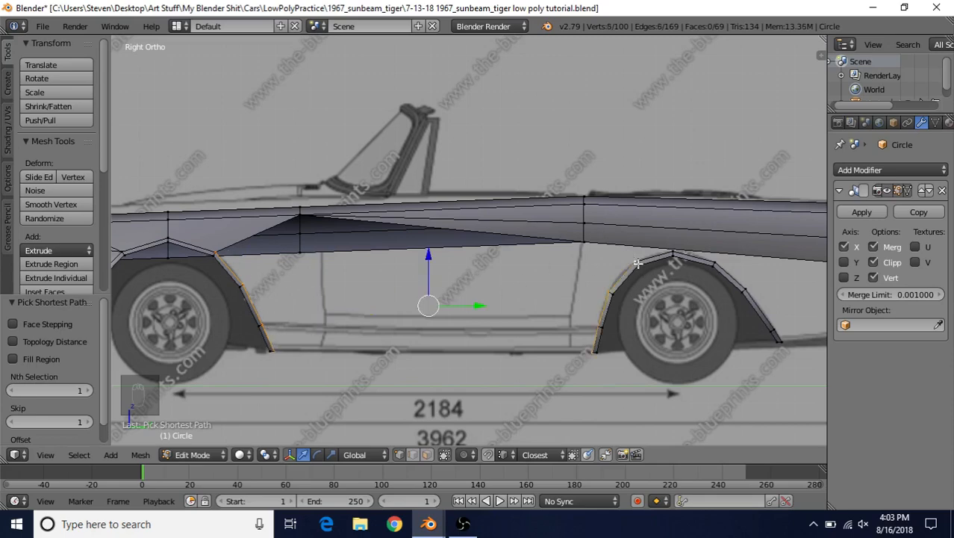
shift+middle_drag(432, 295, 474, 293)
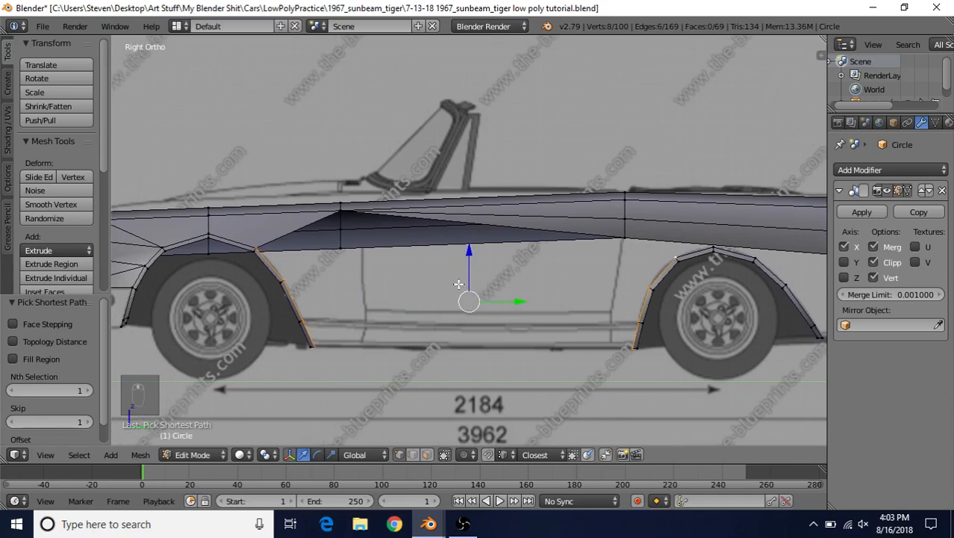
key(shift+q)
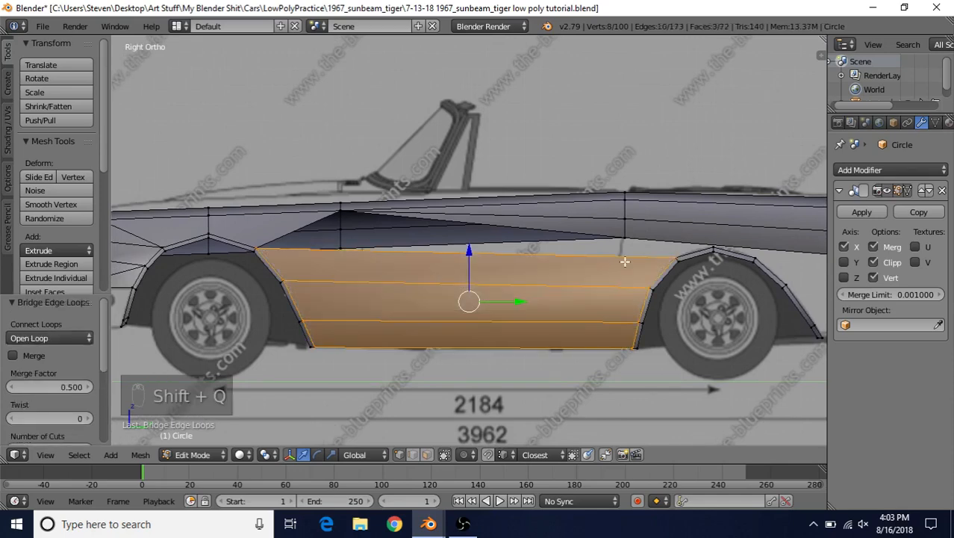
key(ctrl+z)
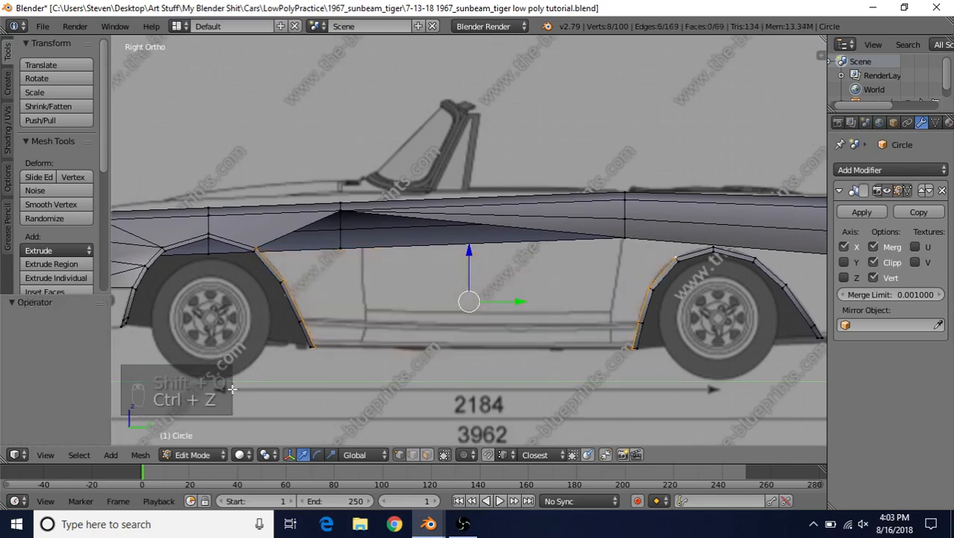
Assign Shift Q as the shortcut for Bridge Edge Loops and bridge the selected front and rear wheel arch edges
click(140, 454)
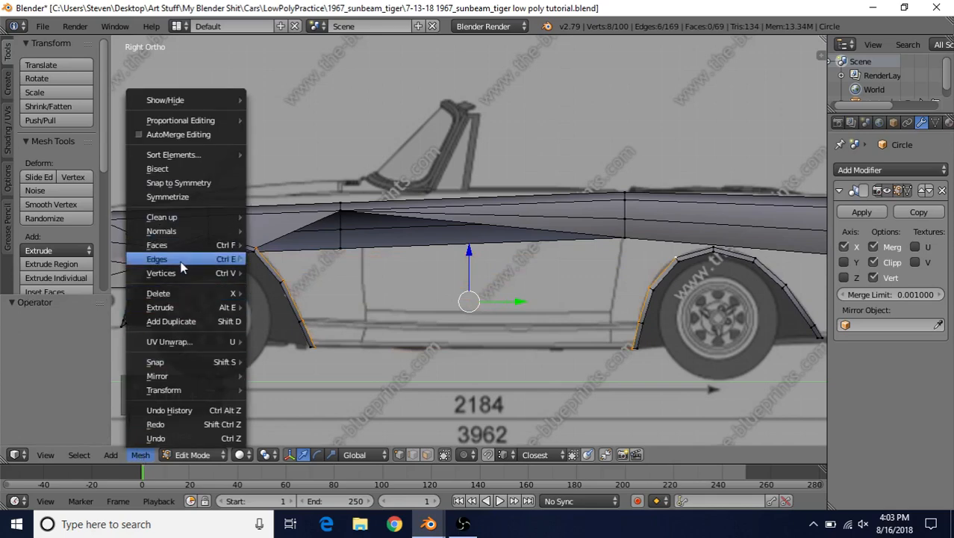
mouse_move(181, 266)
mouse_move(312, 497)
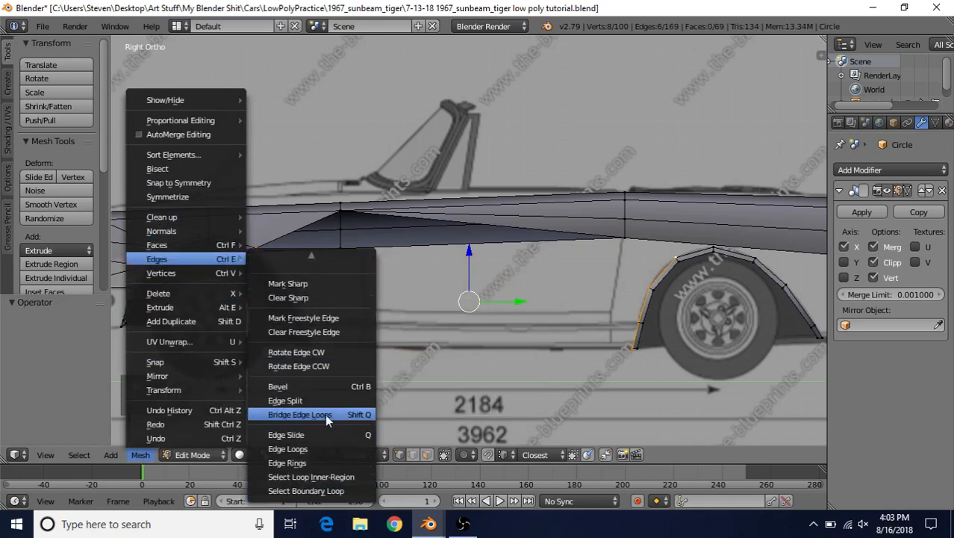
right_click(300, 417)
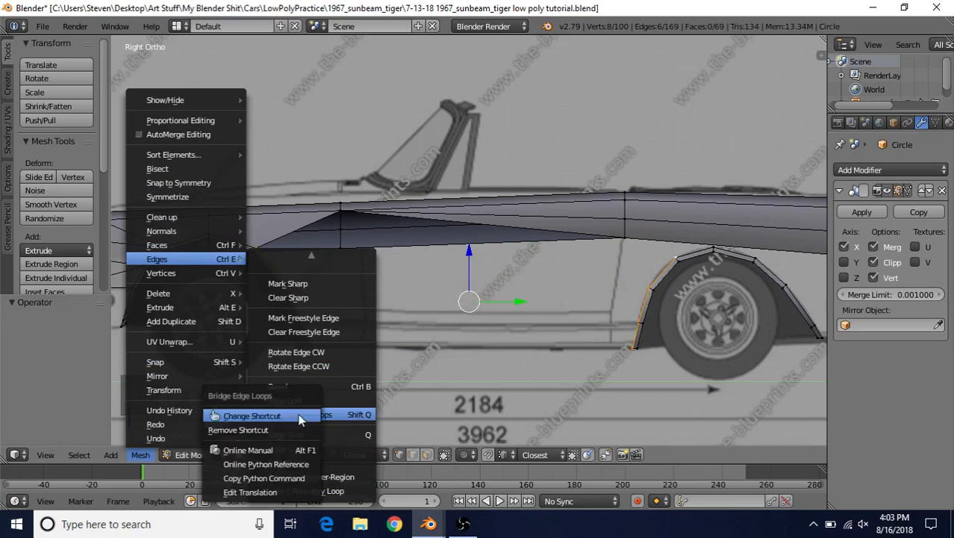
click(257, 416)
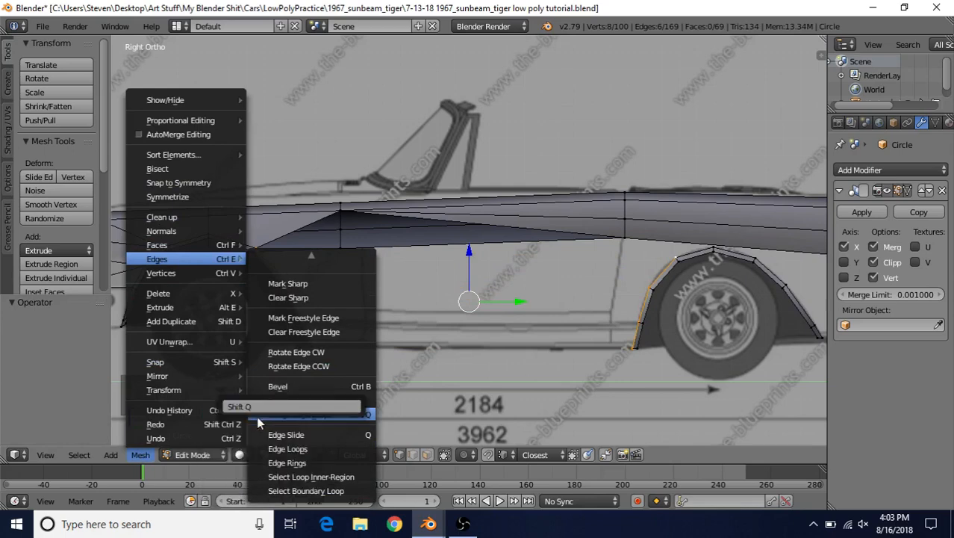
click(258, 410)
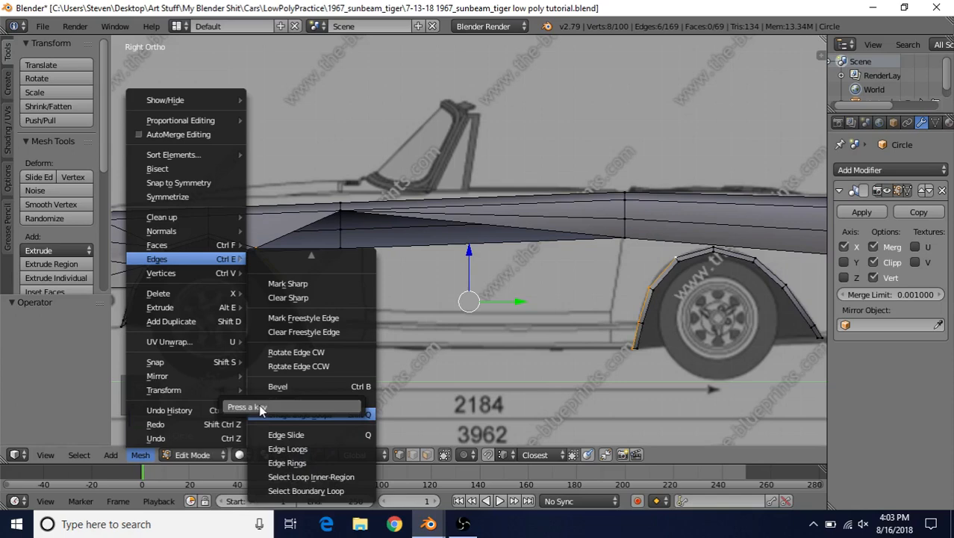
key(shift+q)
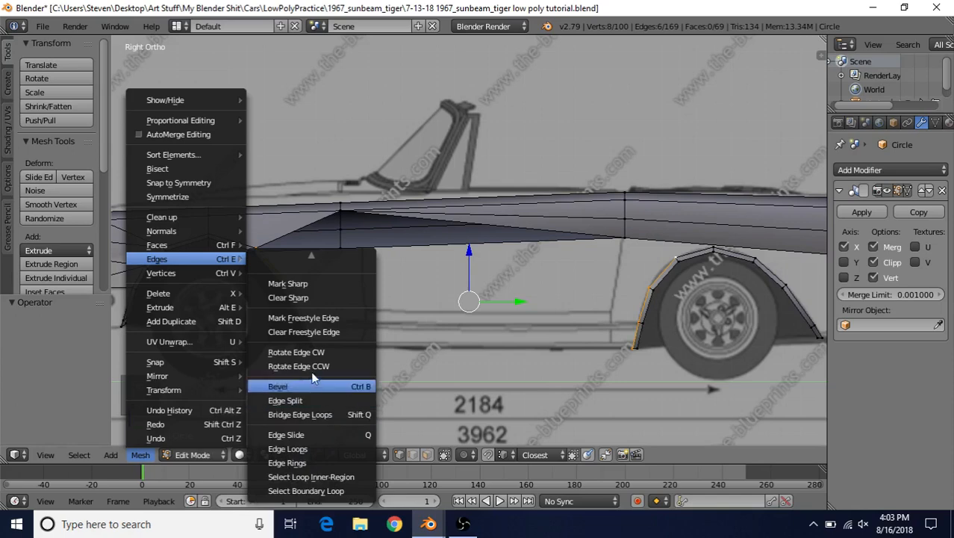
click(293, 415)
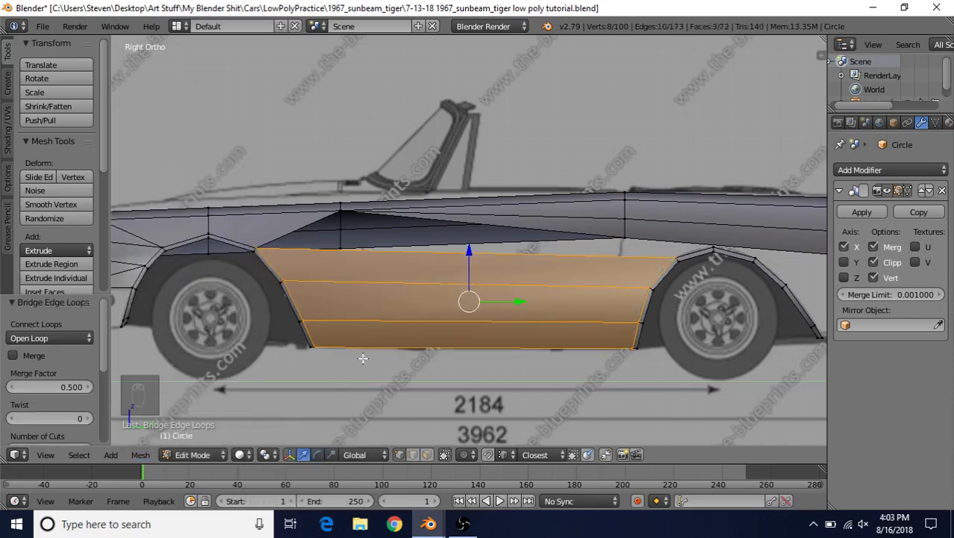
Delete the body-side strip's bottom vertex ahead of the rear wheel arch and fill the gap above the bridged side panel with a face
right_click(625, 238)
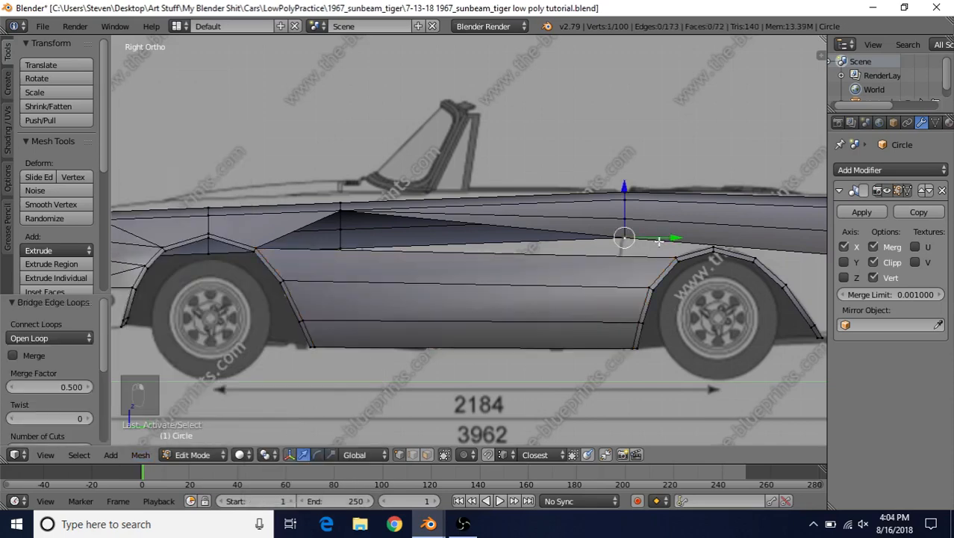
key(Delete)
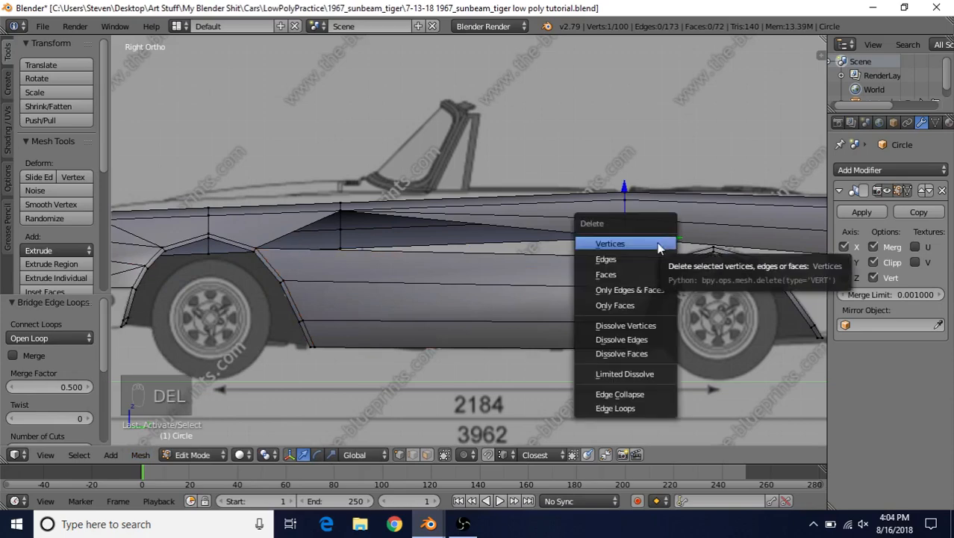
click(632, 244)
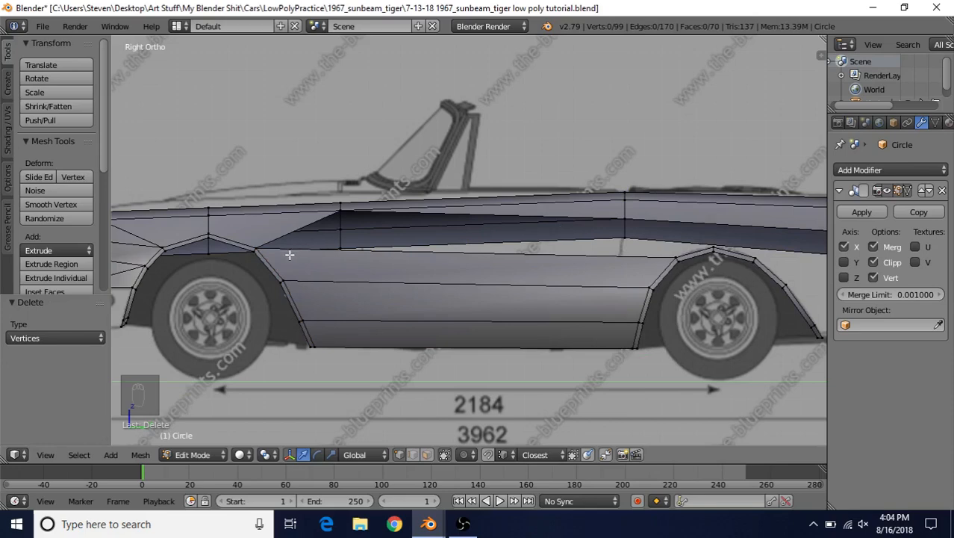
right_click(256, 248)
shift+right_click(341, 211)
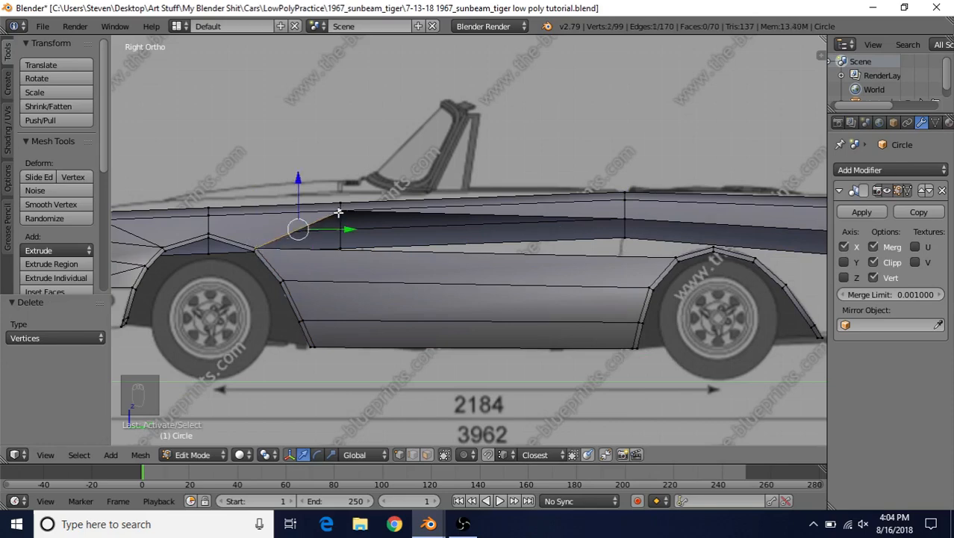
key(f)
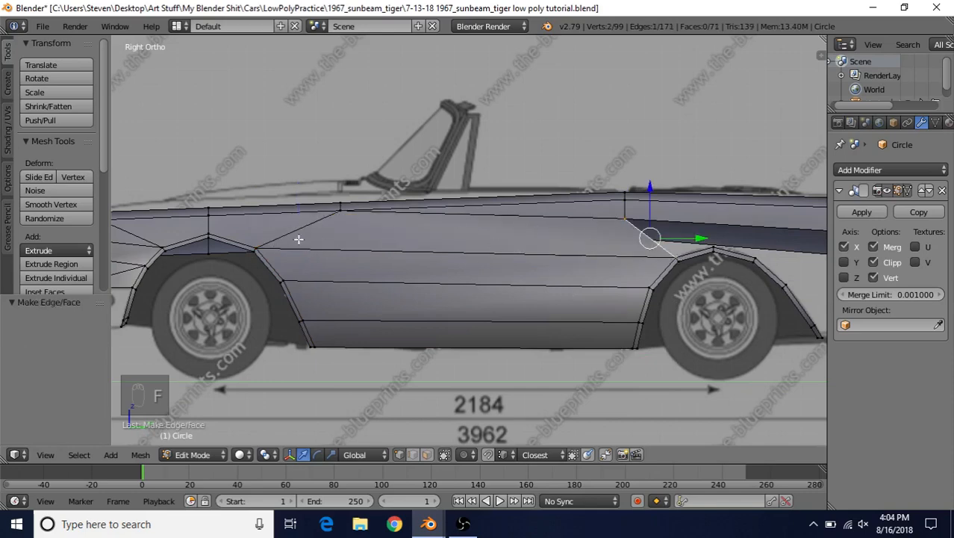
Examine the rear fender and wheel arch against the blueprint in the top and right side views
shift+middle_drag(543, 269, 418, 278)
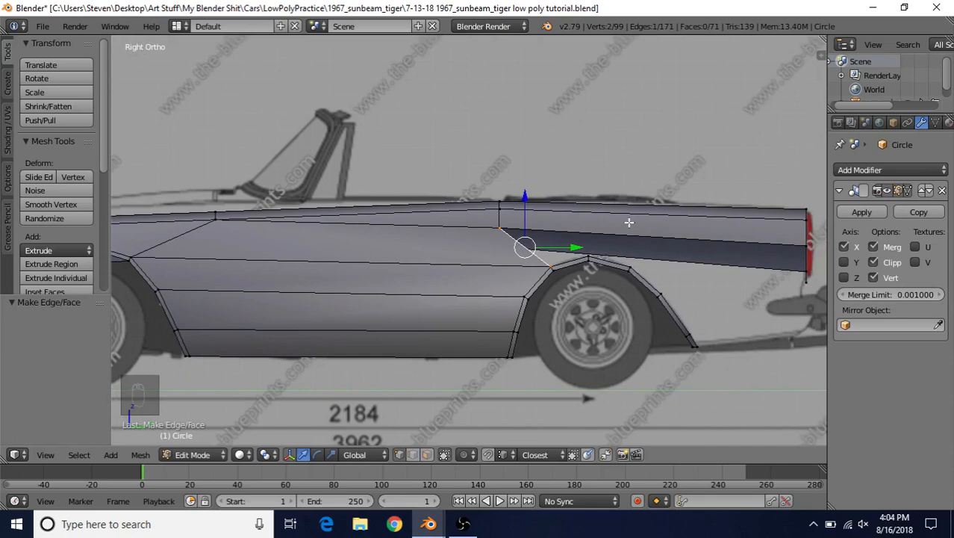
key(KP_7)
shift+middle_drag(485, 111, 441, 250)
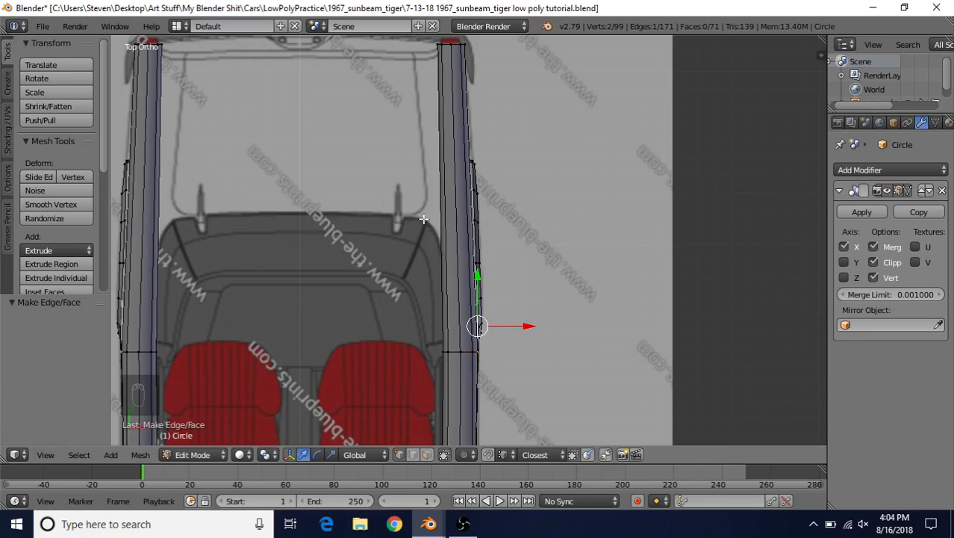
key(KP_3)
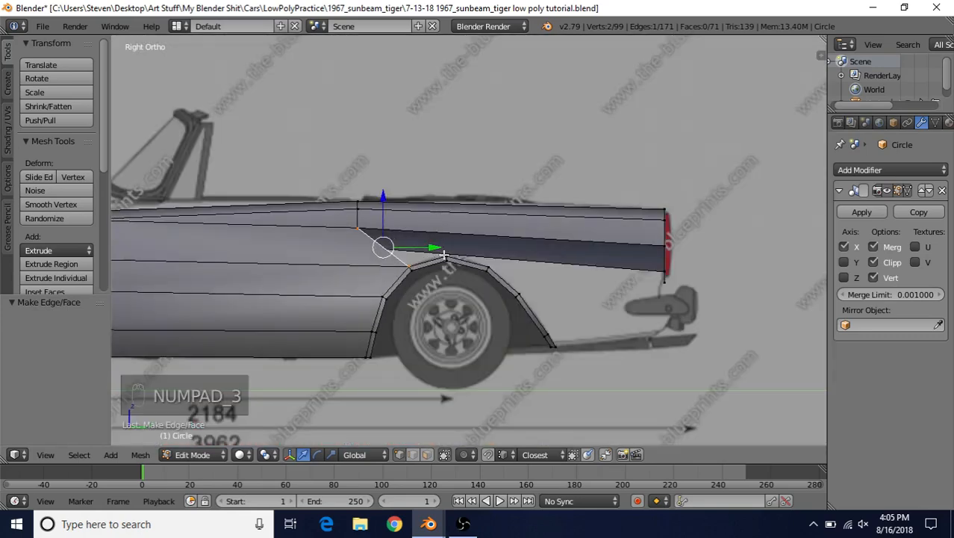
shift+middle_drag(485, 257, 515, 244)
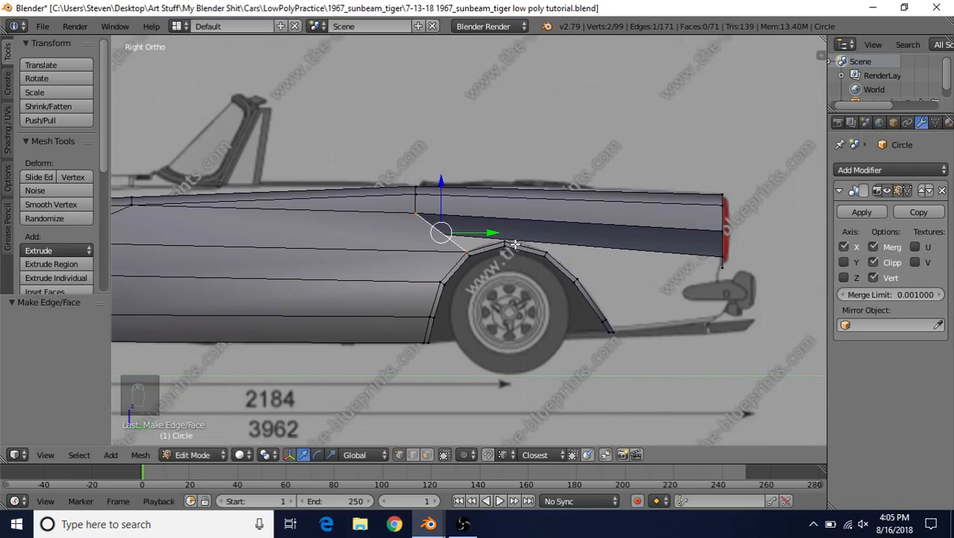
Add a vertical loop cut to the rear fender strip and align it with the rear wheel arch's peak vertex
scroll(481, 260, up, 3)
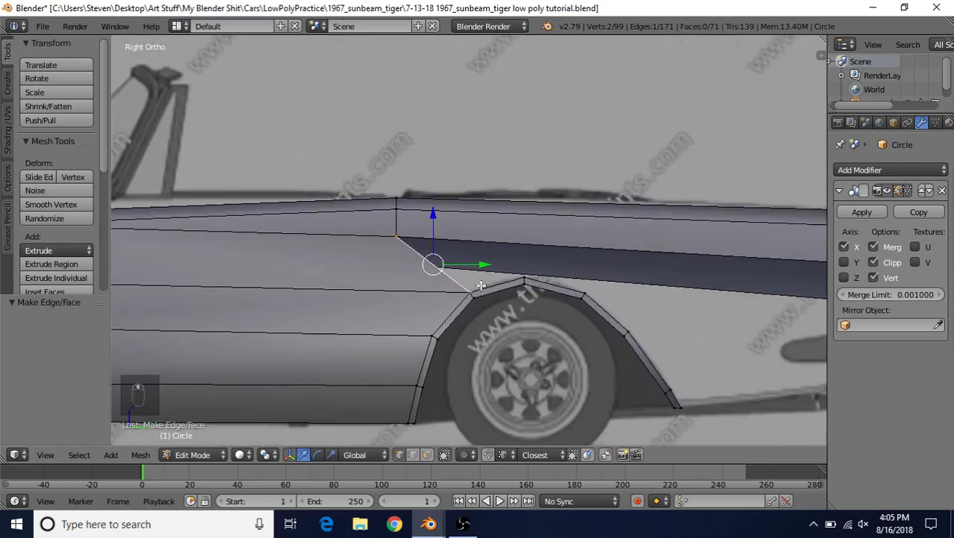
key(ctrl+r)
click(617, 224)
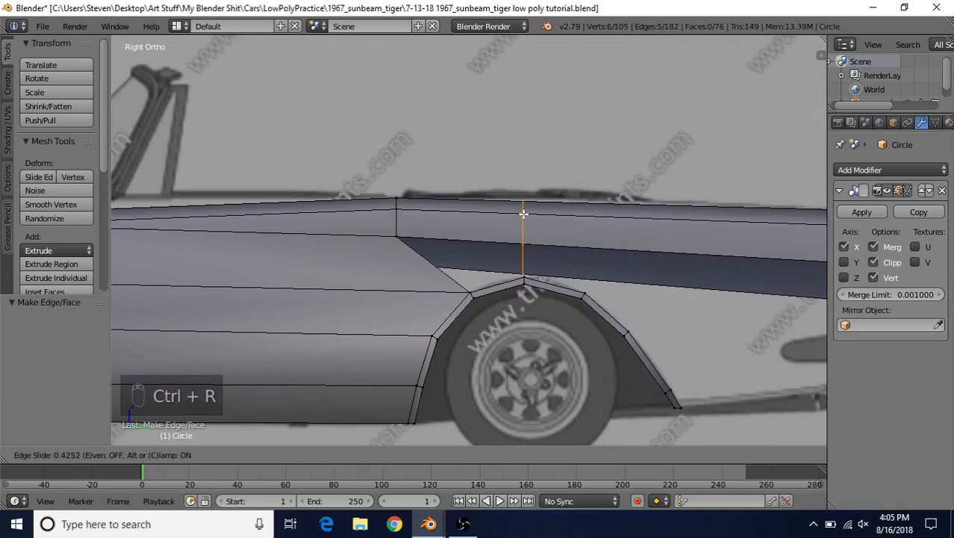
click(522, 212)
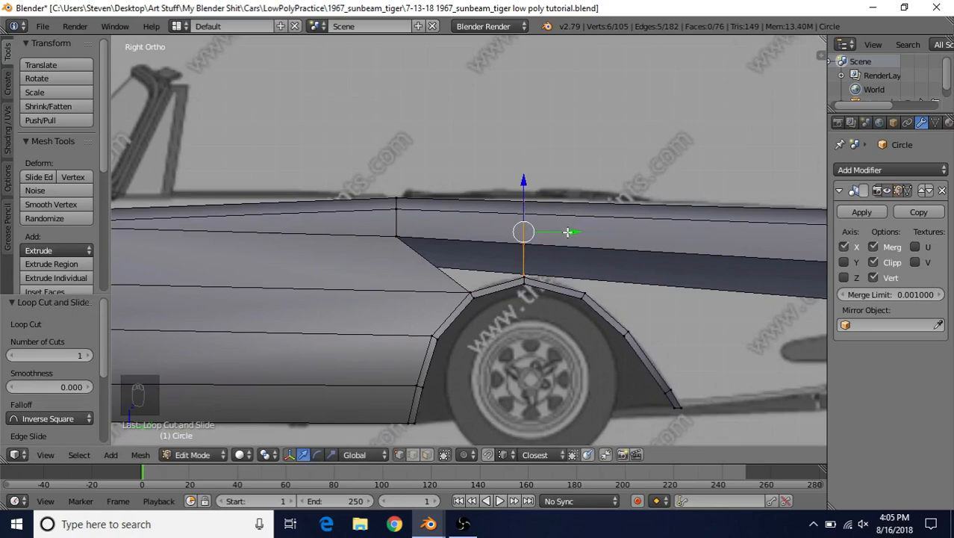
drag(567, 232, 525, 268)
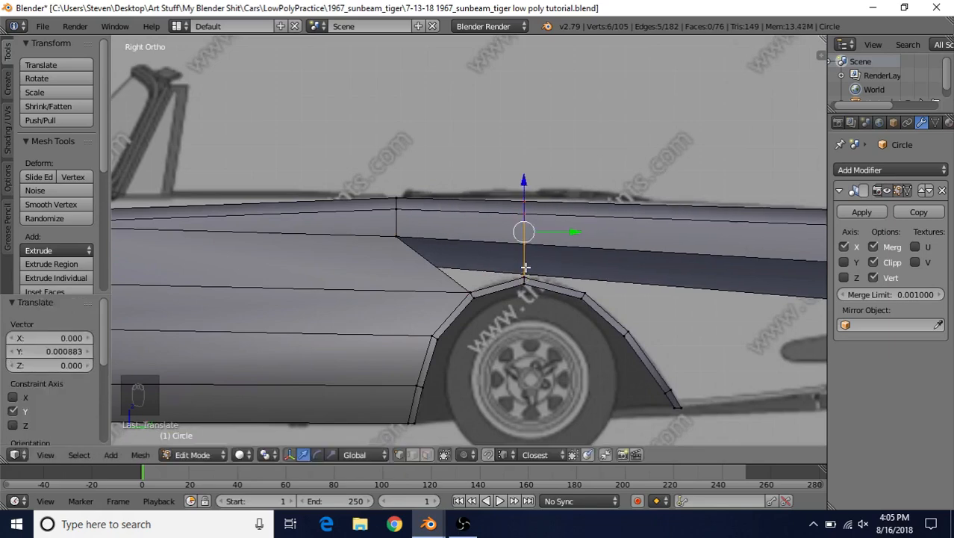
drag(563, 231, 524, 276)
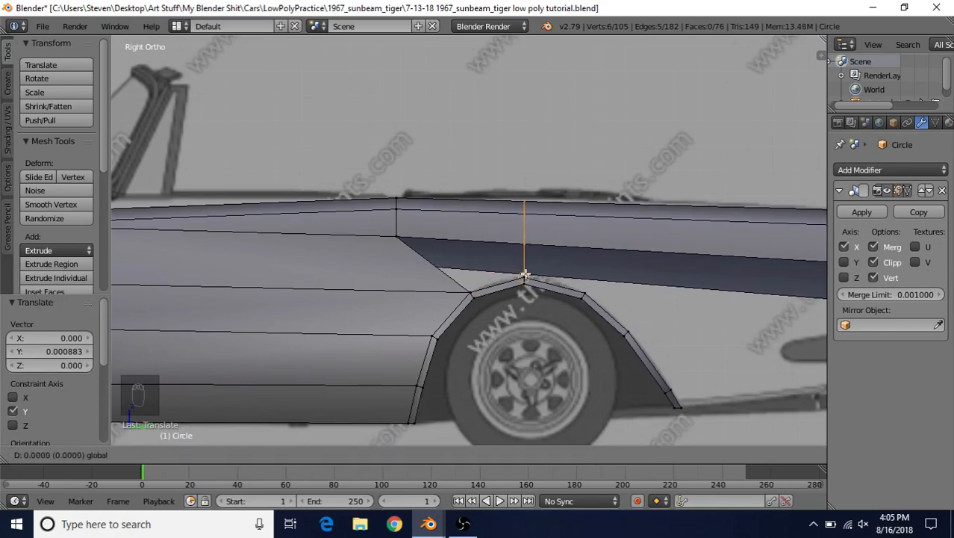
drag(525, 275, 525, 274)
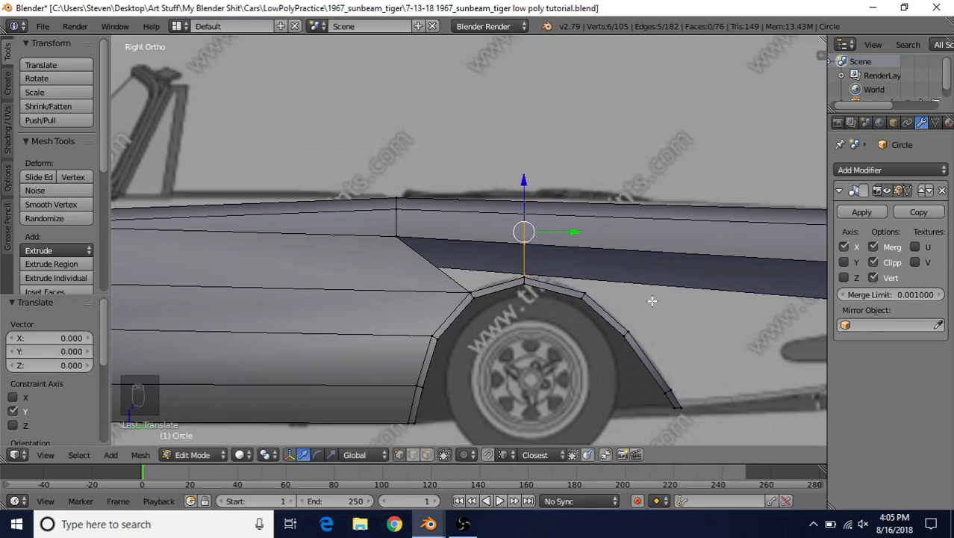
Add a second vertical loop cut to the fender strip, aligned with the arch vertex just behind the peak
key(ctrl+r)
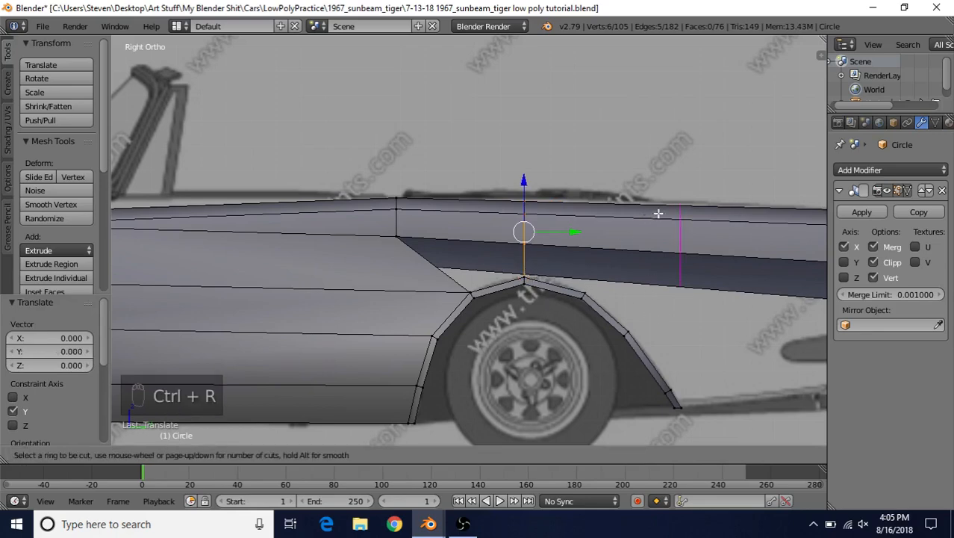
click(658, 213)
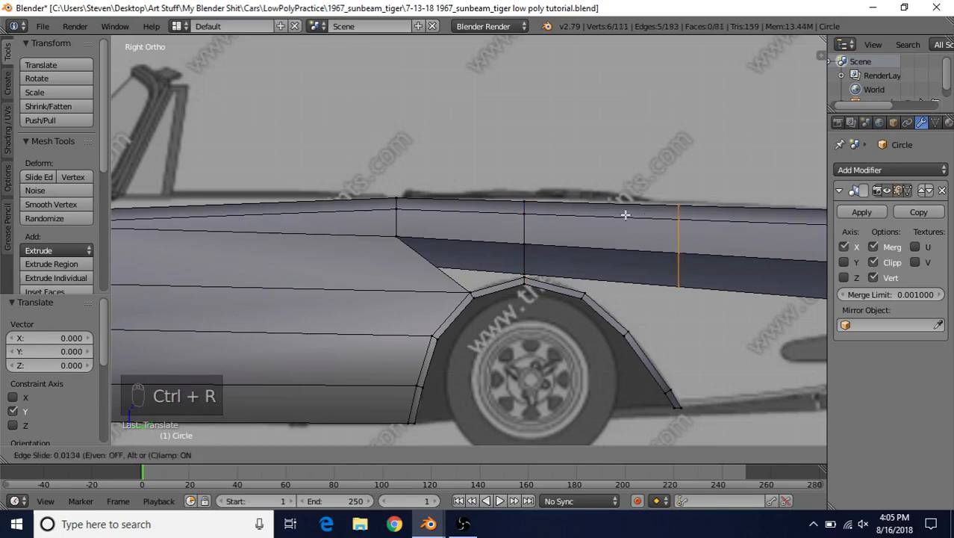
click(562, 212)
key(g)
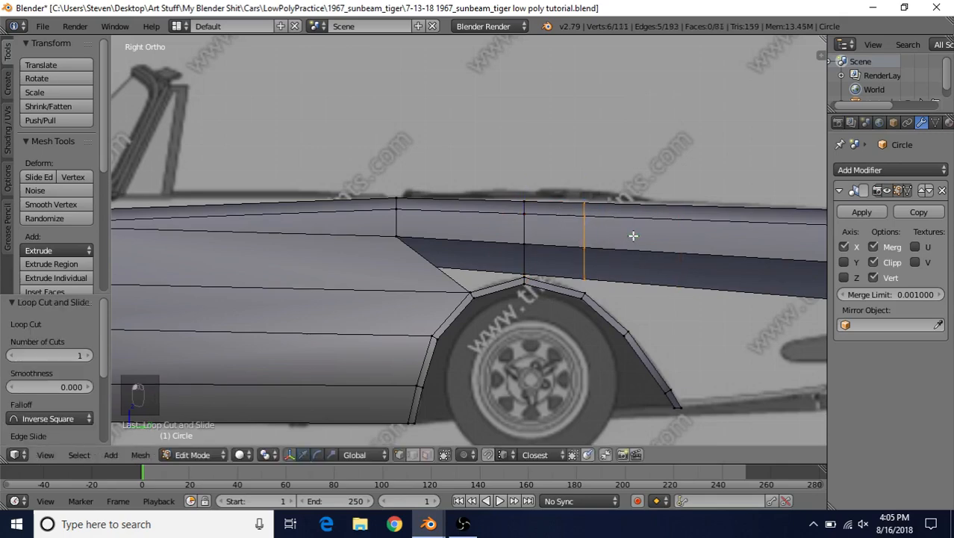
click(587, 286)
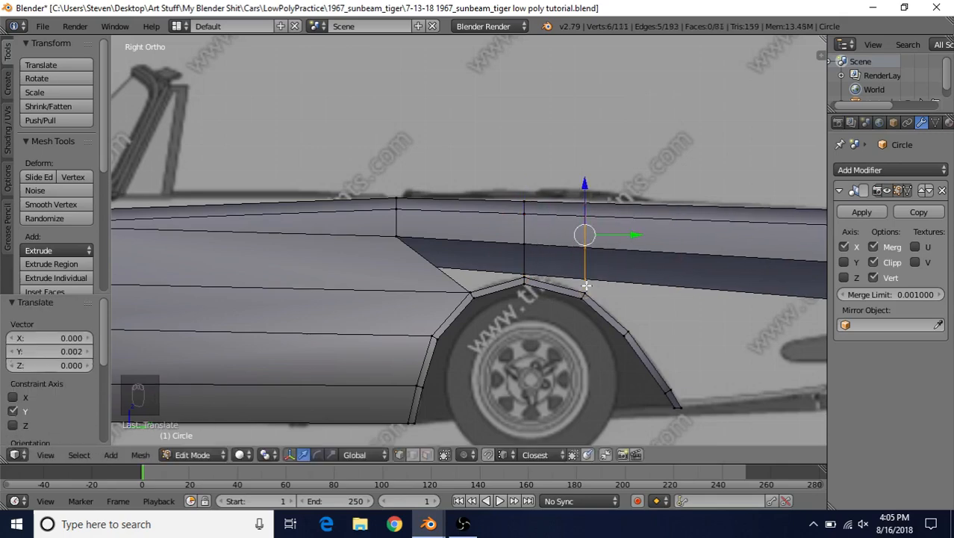
Fill the gap between the fender strip and the top of the rear wheel arch with two faces, and save the file
shift+middle_drag(512, 290, 549, 284)
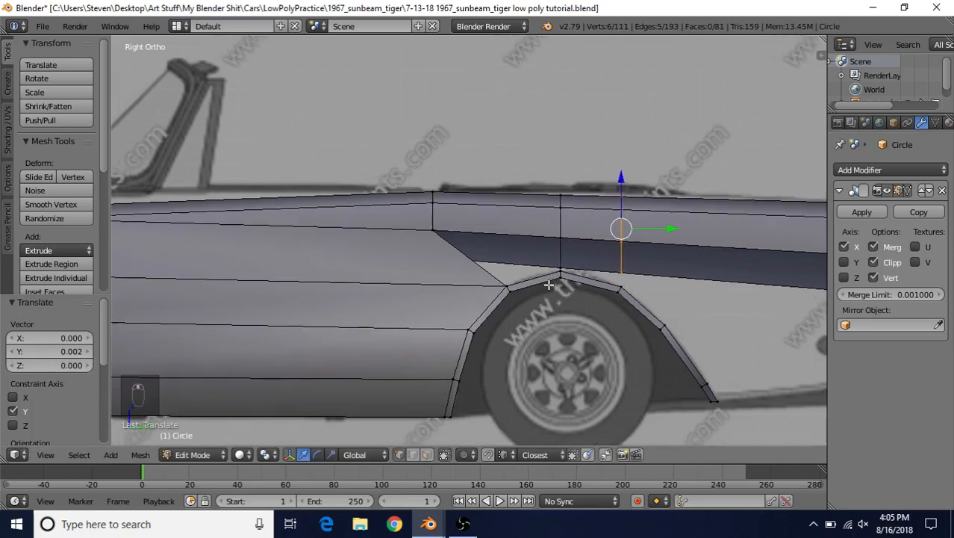
right_click(433, 228)
shift+right_click(506, 280)
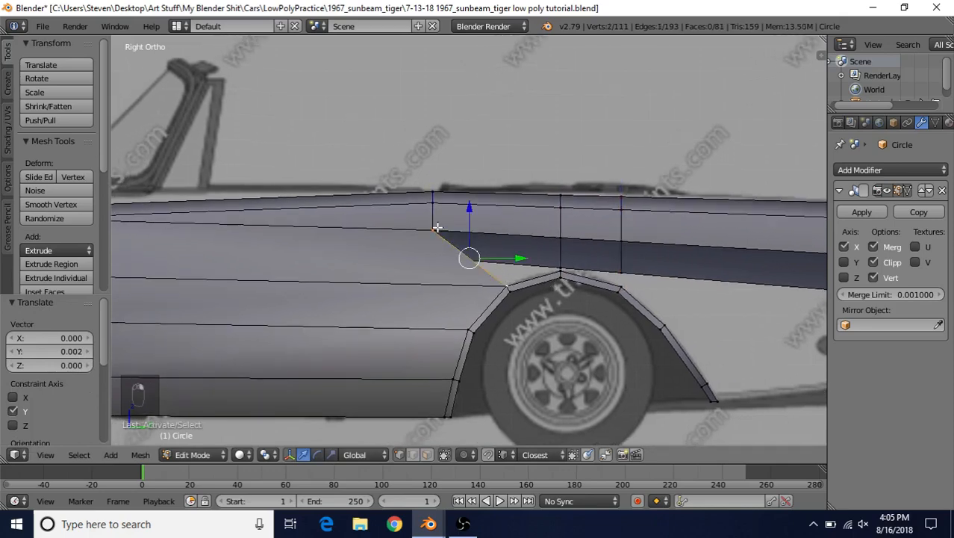
scroll(437, 227, down, 4)
scroll(520, 261, up, 5)
key(f)
key(f)
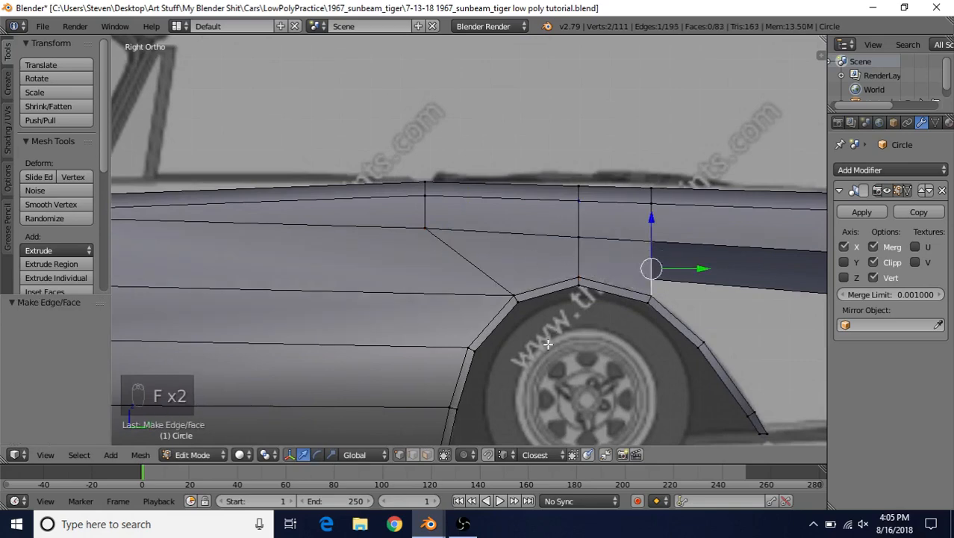
key(ctrl+s)
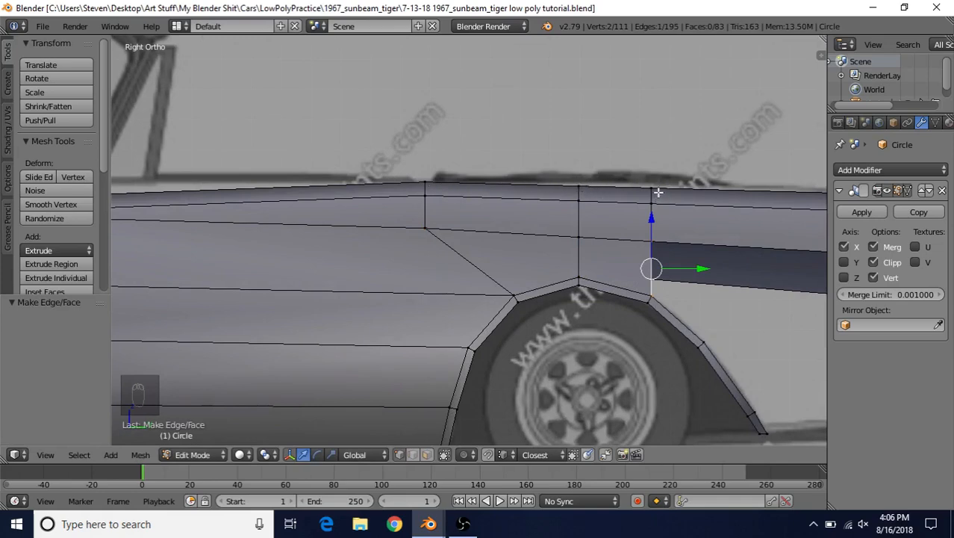
Raise the fender strip's vertical edge loop above the wheel arch's peak about 0.012 along Z to follow the blueprint's top line
right_click(579, 238)
scroll(567, 218, down, 2)
middle_drag(566, 218, 499, 226)
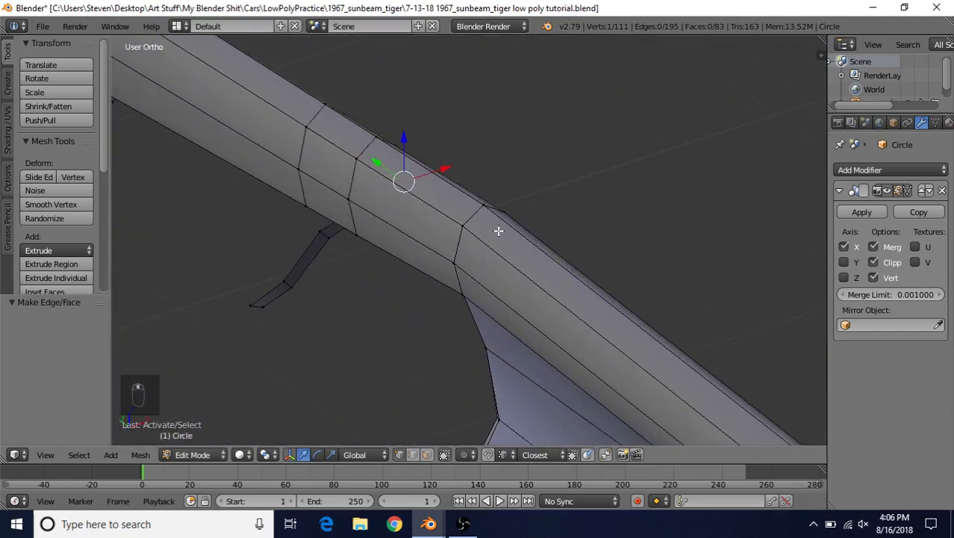
ctrl+right_click(356, 233)
middle_drag(603, 181, 377, 177)
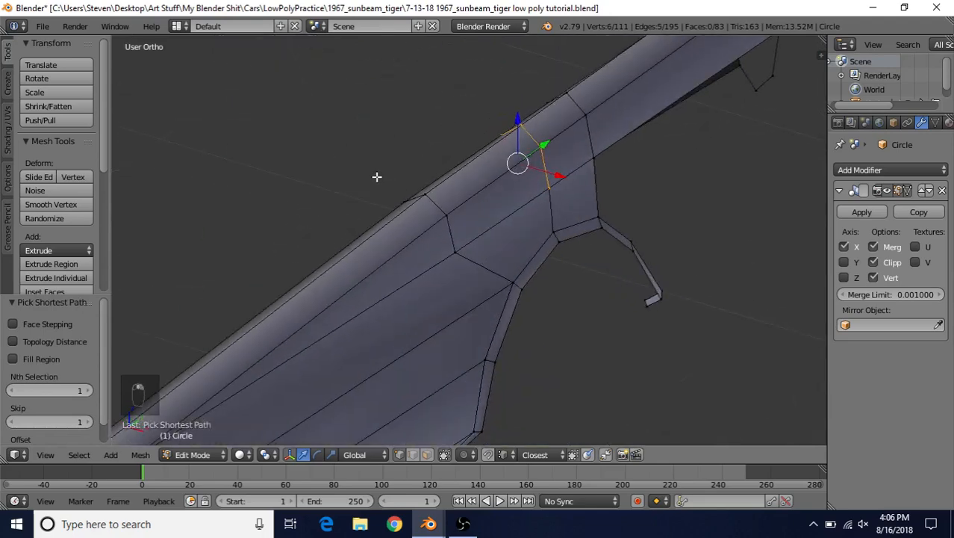
middle_drag(554, 177, 369, 245)
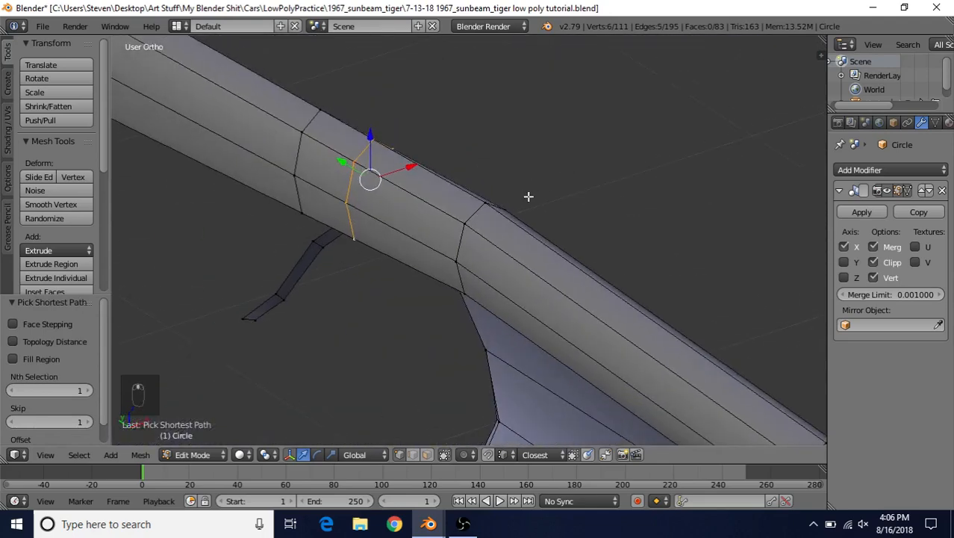
middle_drag(528, 195, 437, 191)
key(KP_3)
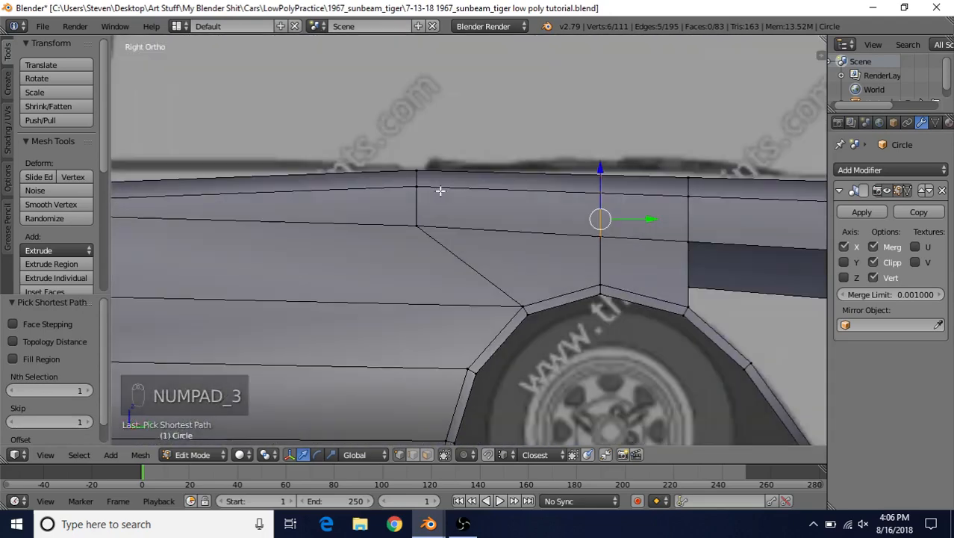
key(z)
shift+middle_drag(497, 201, 473, 232)
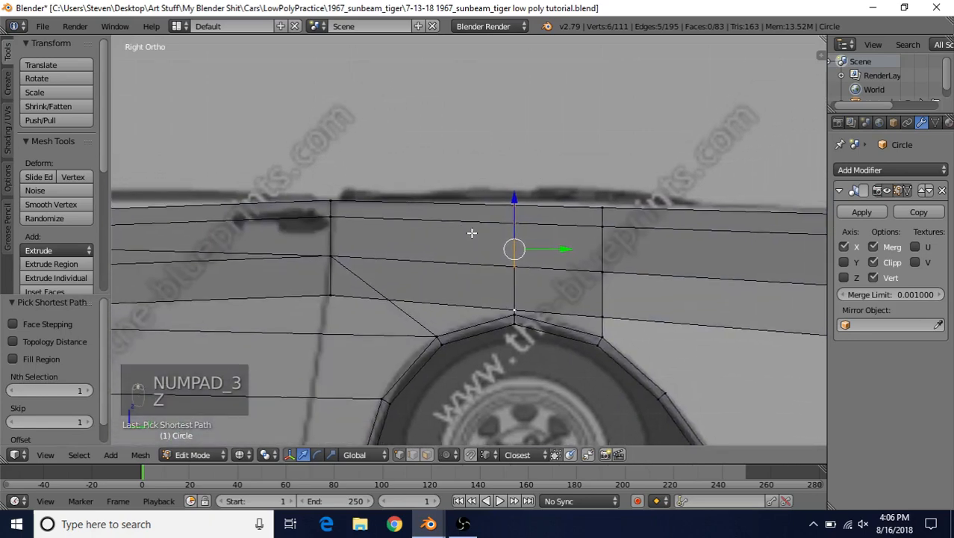
scroll(472, 232, up, 2)
drag(535, 203, 535, 199)
key(z)
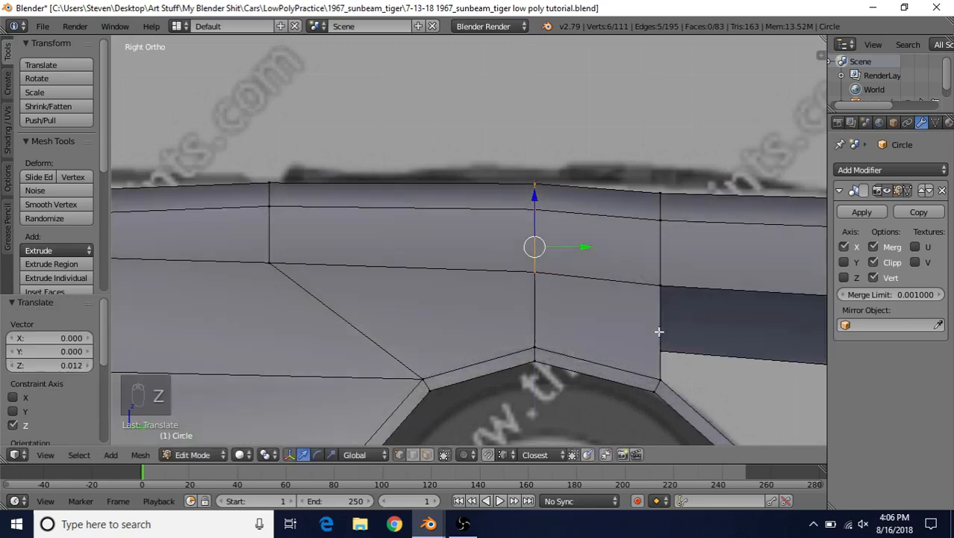
Raise the fender strip's next edge loop behind the arch's peak about 0.016 along Z to match the blueprint's top line
right_click(660, 284)
middle_drag(660, 284, 615, 279)
ctrl+right_click(365, 286)
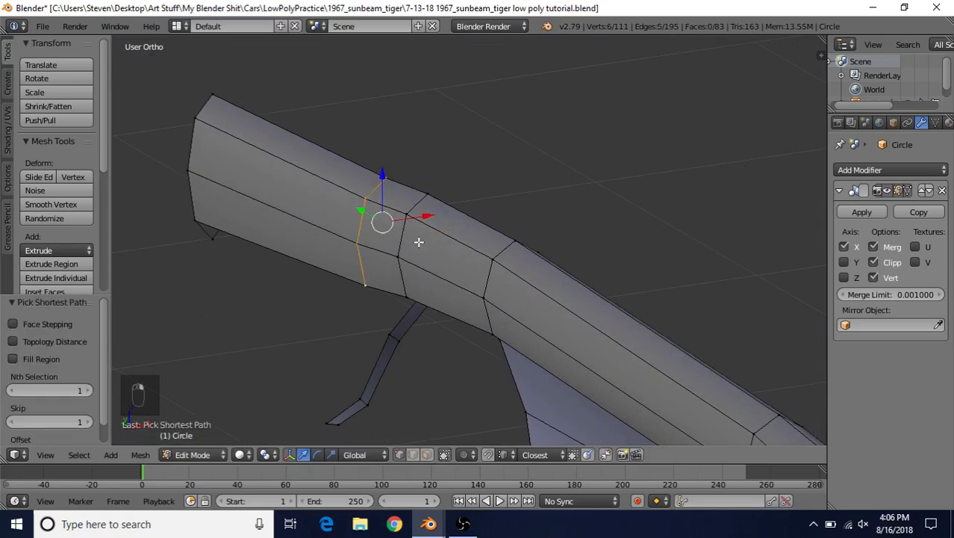
key(KP_3)
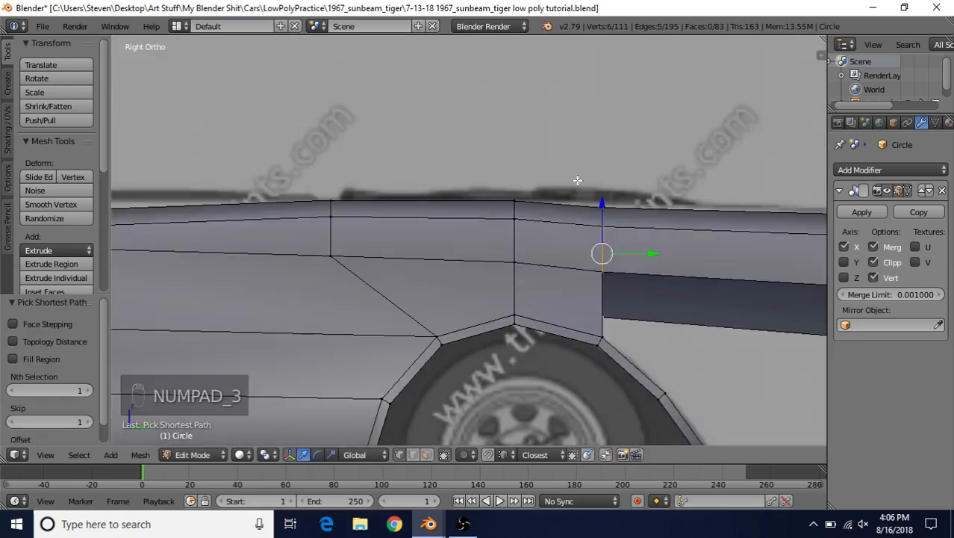
key(z)
key(g)
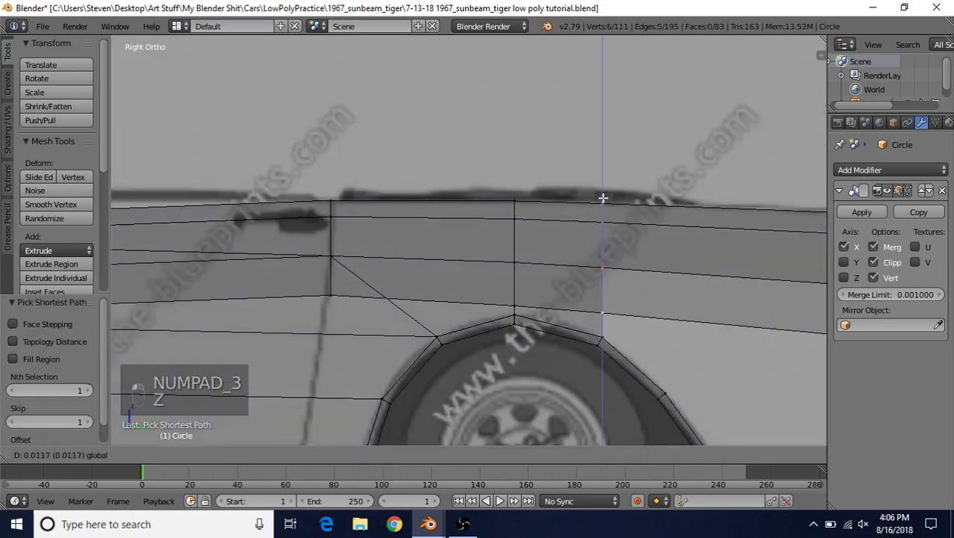
key(z)
click(603, 197)
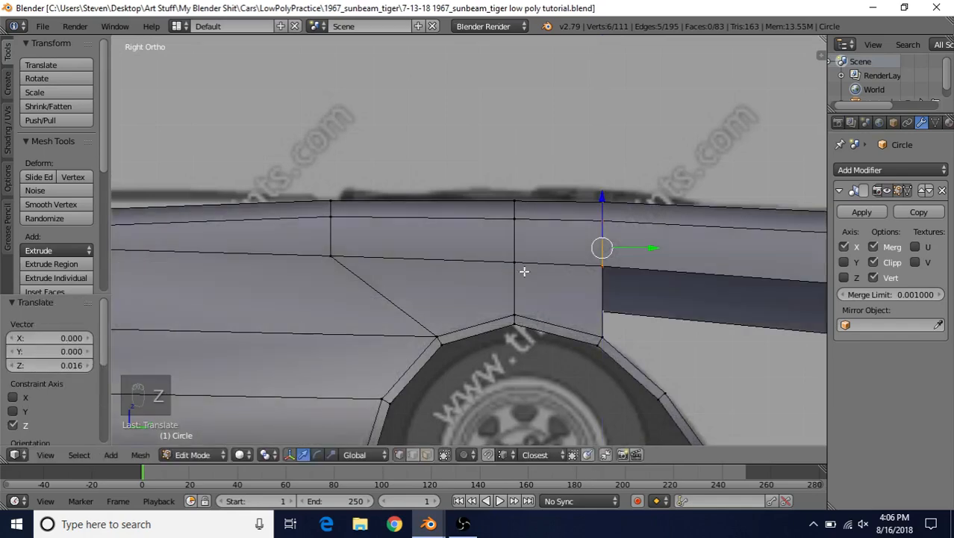
Knife-cut a line around the rear wheel arch from the body's bottom edge up to the diagonal edge and back across the new faces
scroll(520, 274, down, 4)
shift+middle_drag(617, 291, 552, 278)
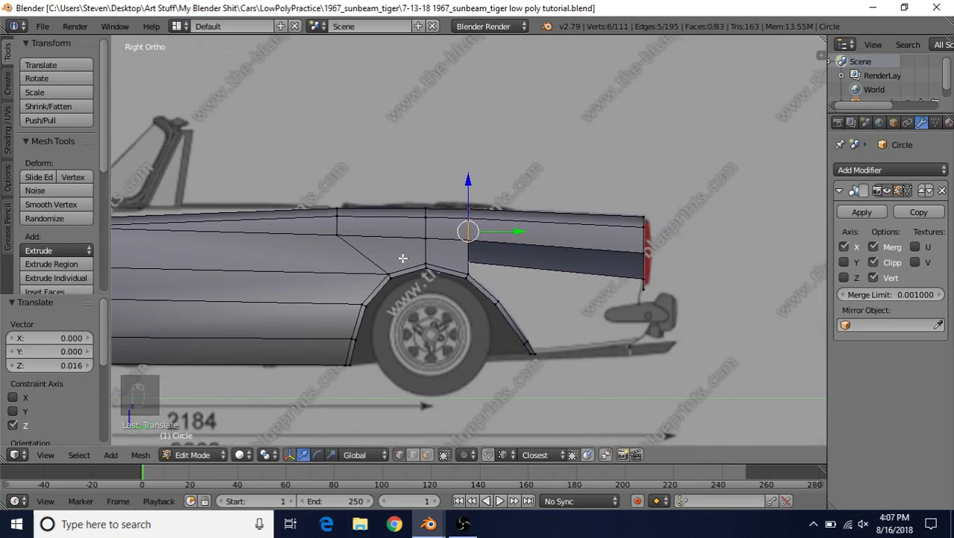
shift+middle_drag(403, 257, 493, 240)
scroll(496, 237, up, 1)
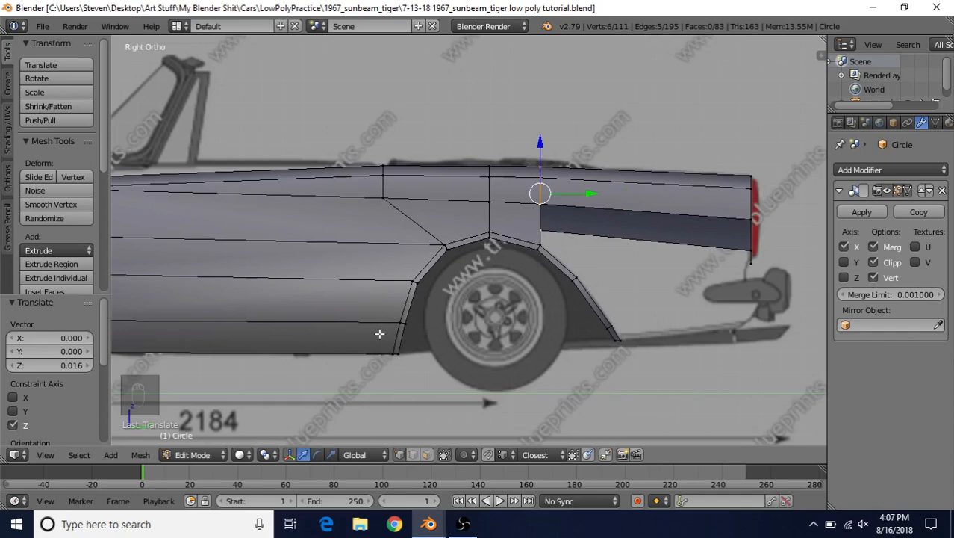
key(k)
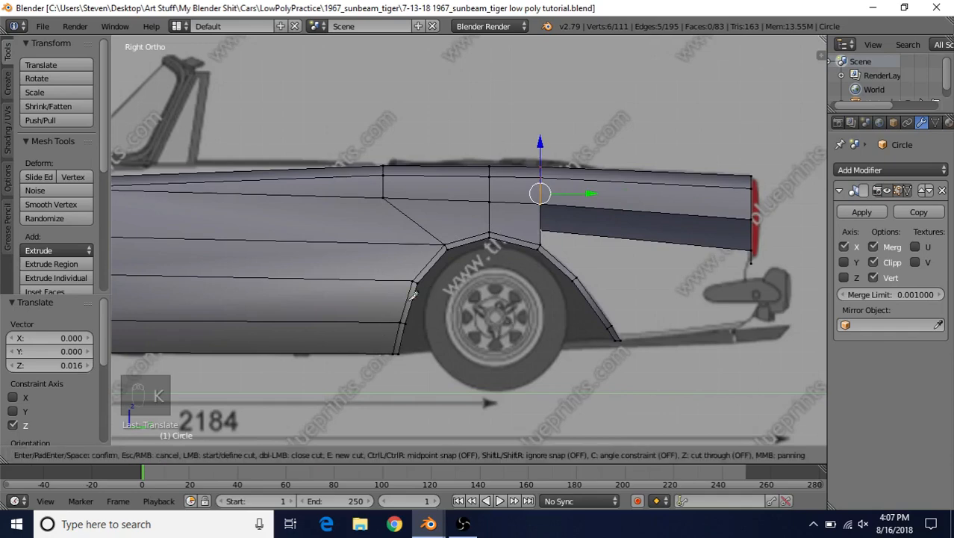
click(376, 350)
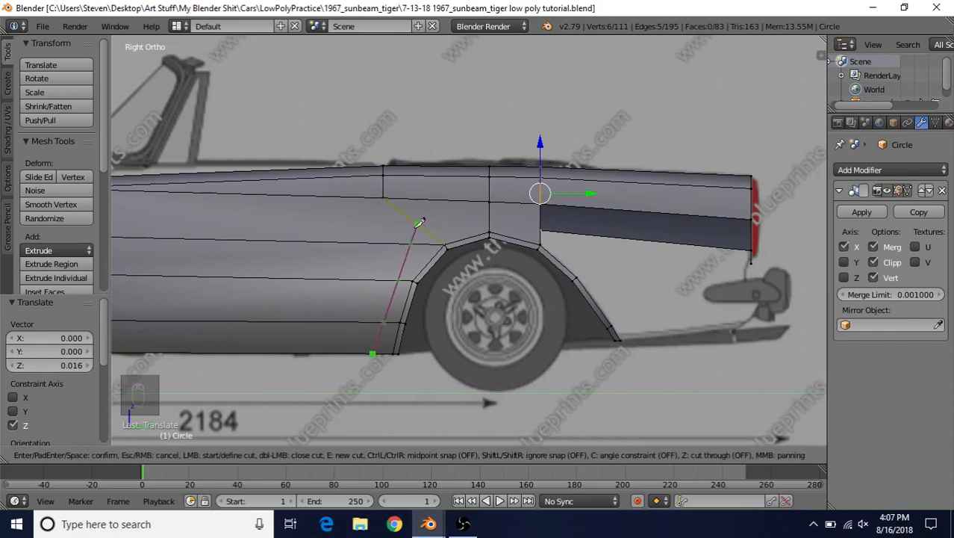
click(419, 222)
click(543, 220)
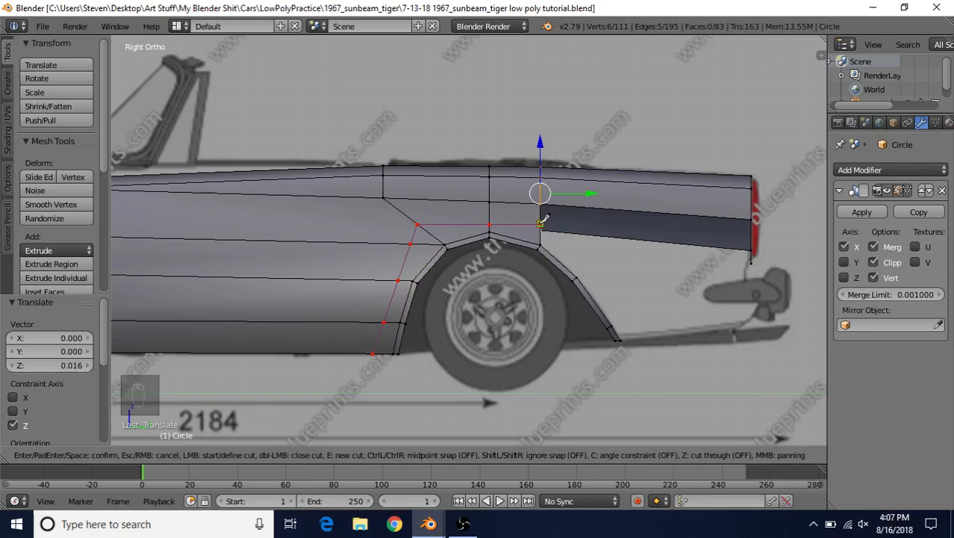
key(Return)
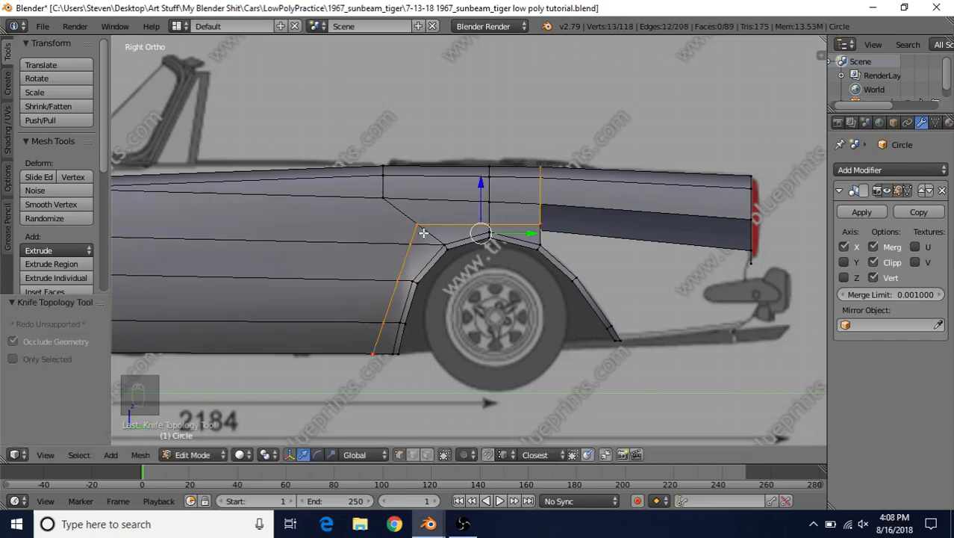
Merge the knife cut's upper corner vertex into the cut vertex just below it using At Last
scroll(441, 212, up, 2)
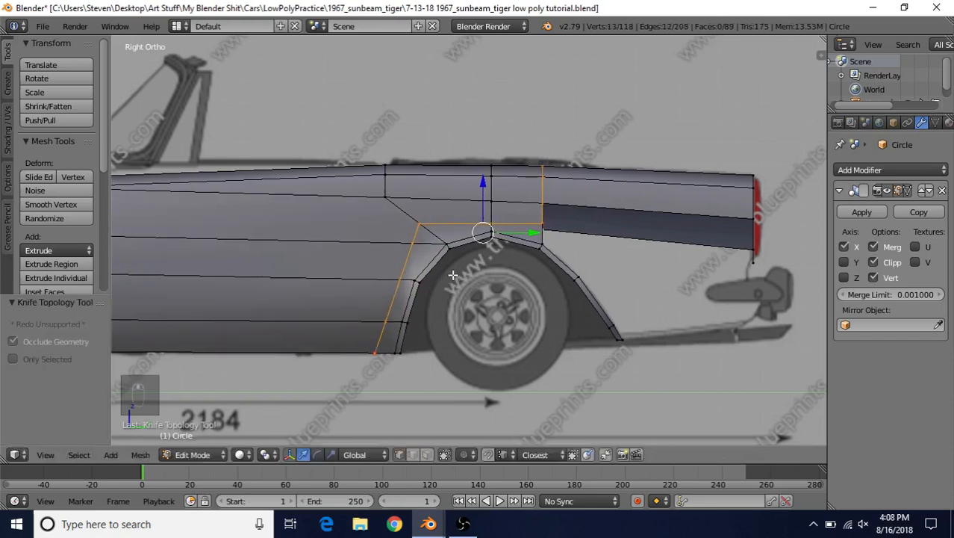
right_click(438, 201)
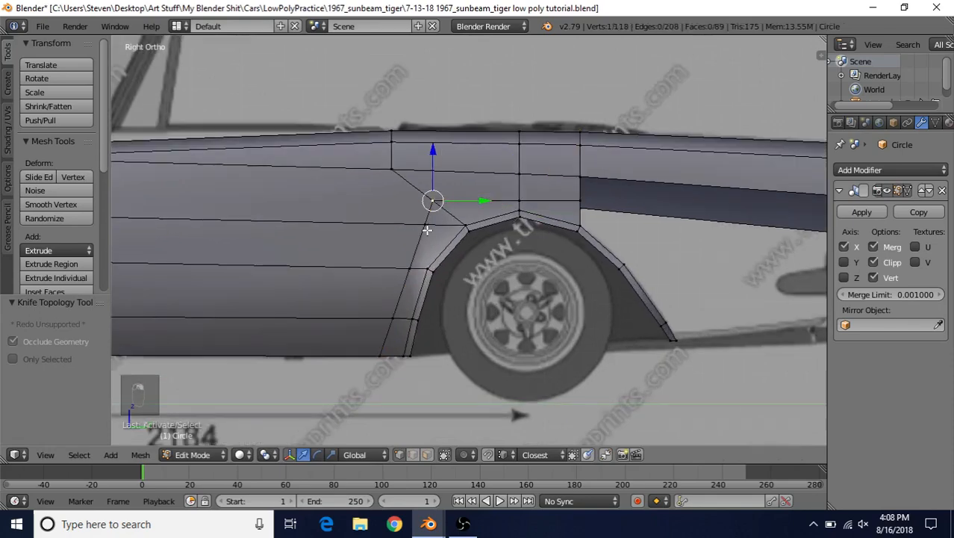
shift+right_click(427, 225)
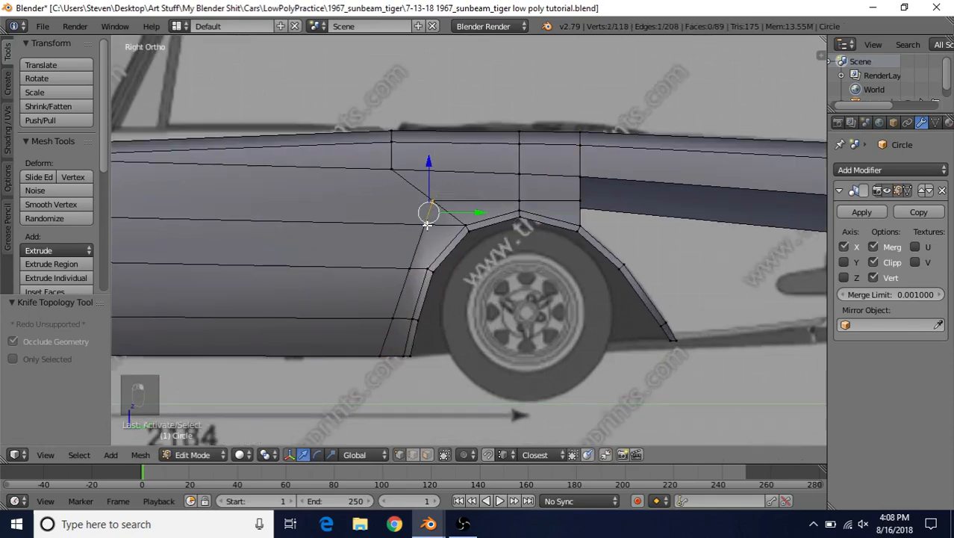
key(alt+m)
click(427, 225)
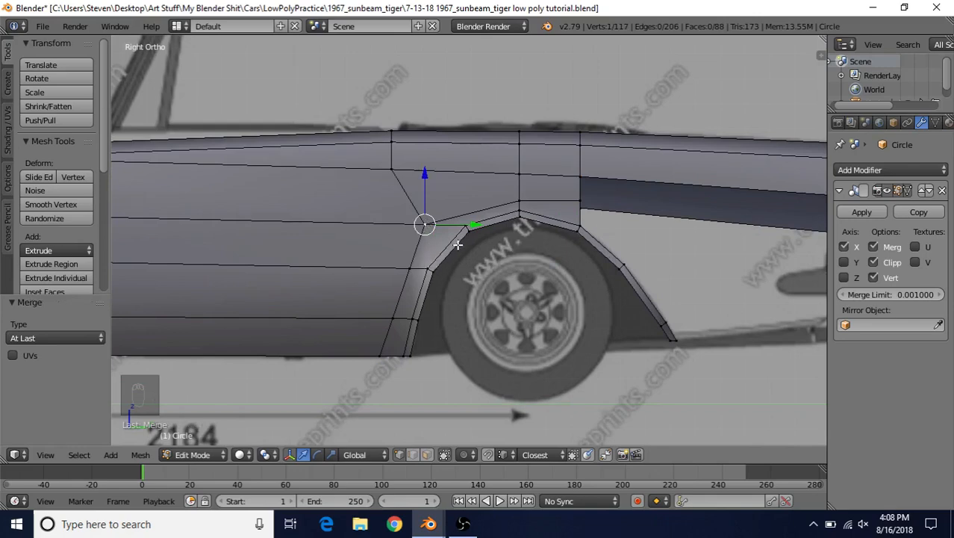
Edge-slide the cut loop around the rear wheel arch closer to the arch, by a factor of about -0.385
alt+right_click(440, 233)
alt+shift+right_click(413, 251)
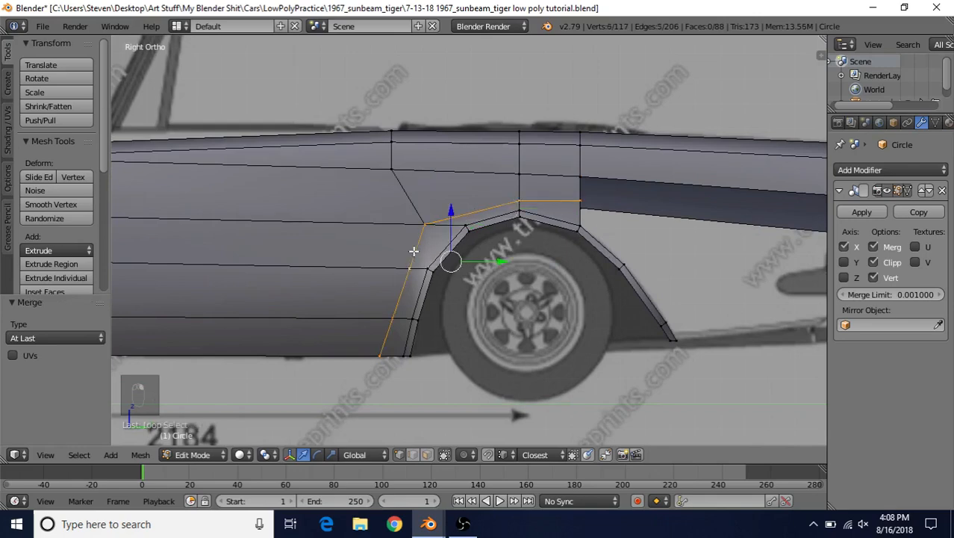
key(g)
key(g)
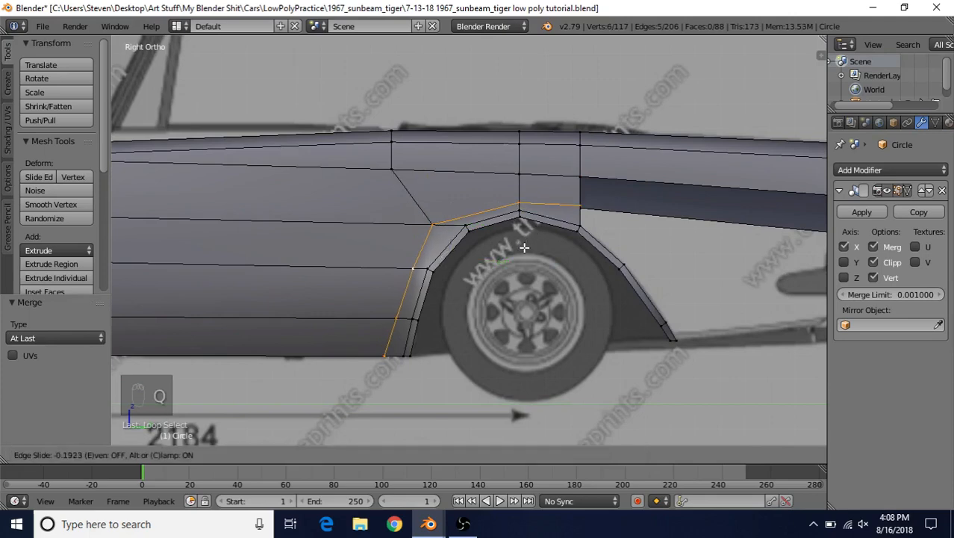
key(e)
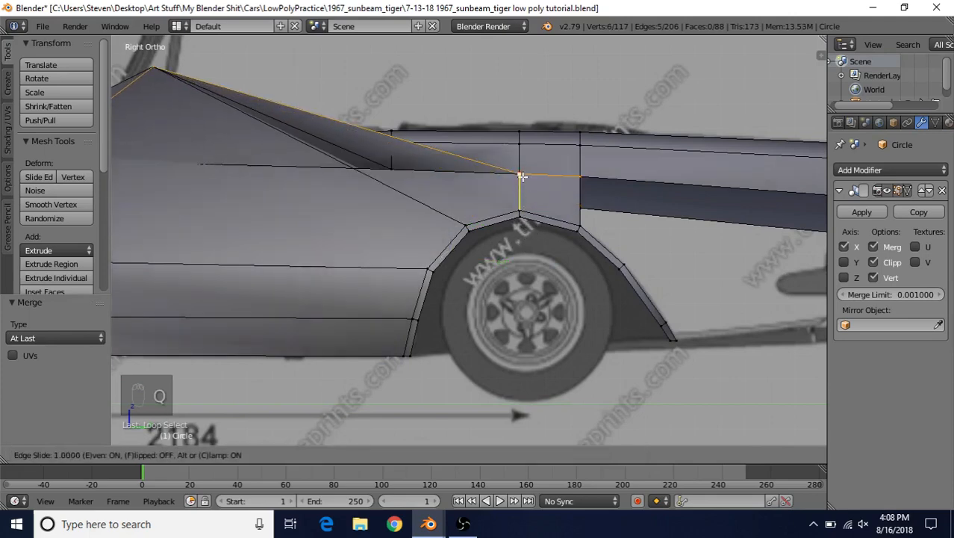
key(f)
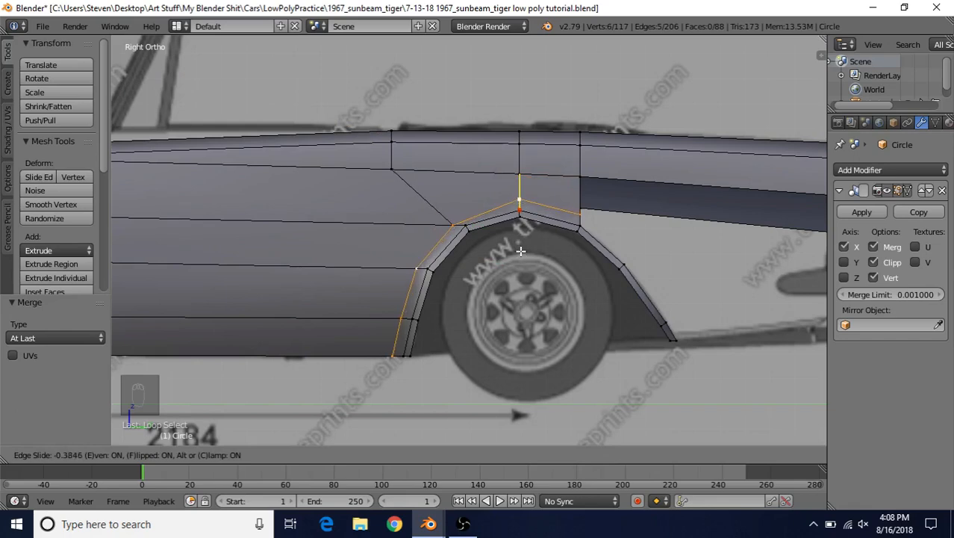
click(521, 253)
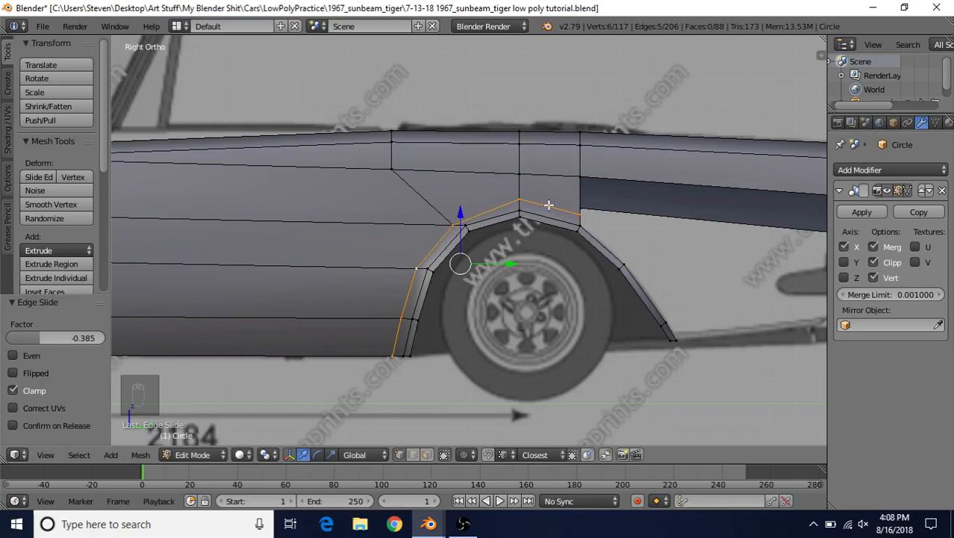
Move the loop's upper front corner vertex at the rear wheel arch about 0.016 along Y and 0.031 along Z
right_click(454, 223)
scroll(504, 270, up, 3)
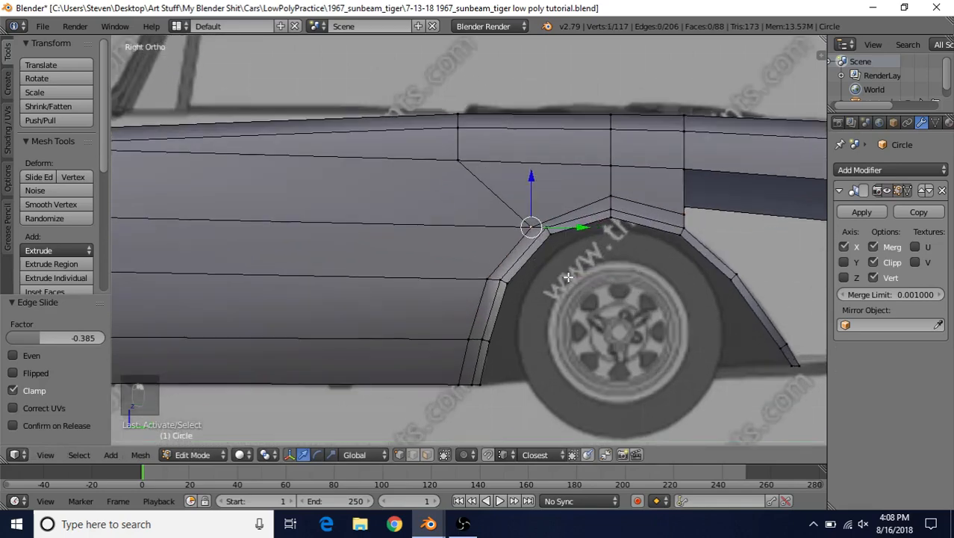
key(g)
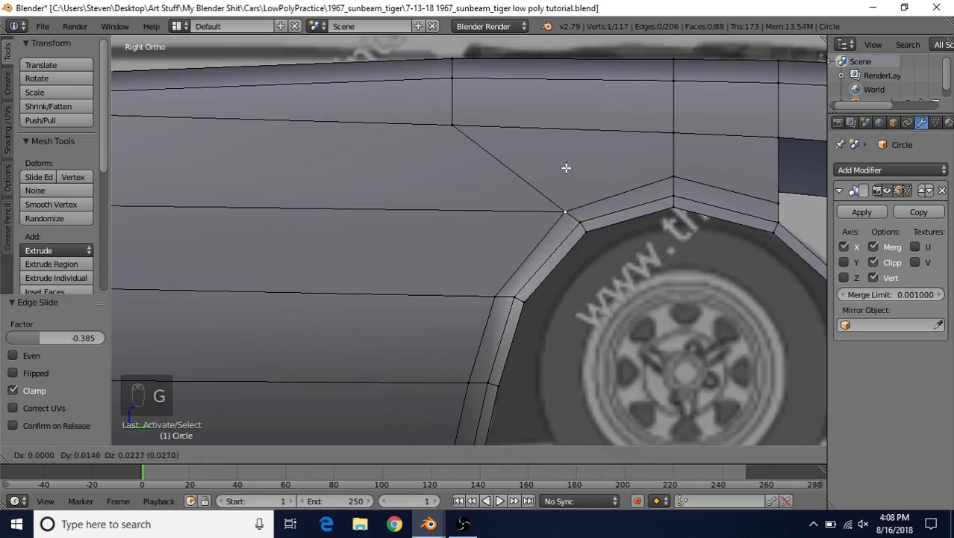
click(566, 164)
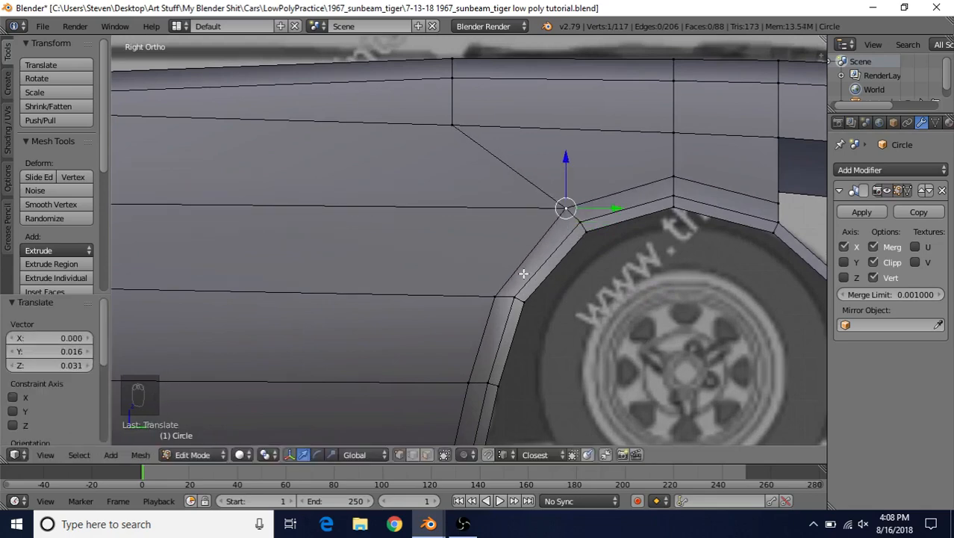
scroll(557, 309, down, 3)
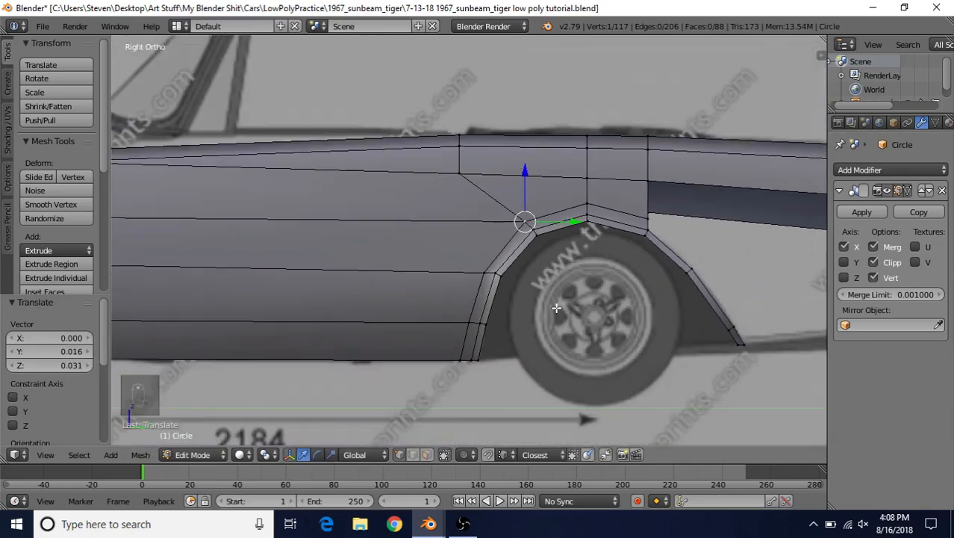
Fill a face on the rear fender below the side strip, spanning from the edge above the wheel arch to the tail's end edge
shift+middle_drag(447, 246, 364, 251)
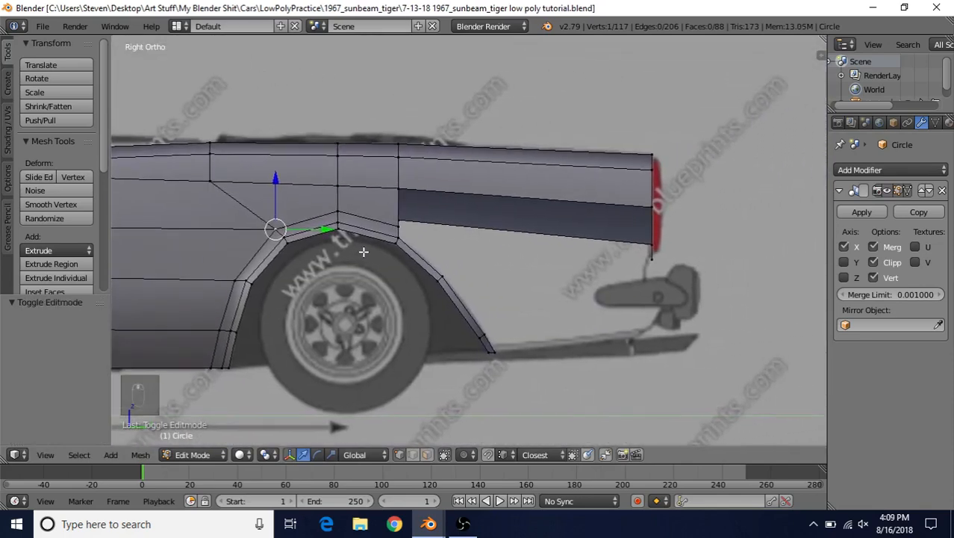
scroll(382, 192, up, 3)
right_click(341, 146)
shift+right_click(347, 216)
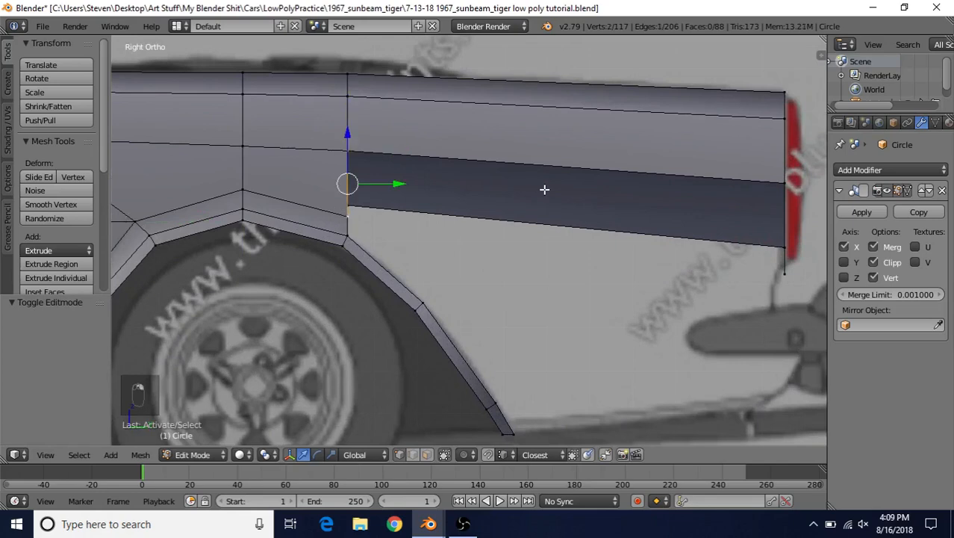
shift+middle_drag(545, 189, 407, 210)
shift+right_click(640, 202)
shift+right_click(644, 267)
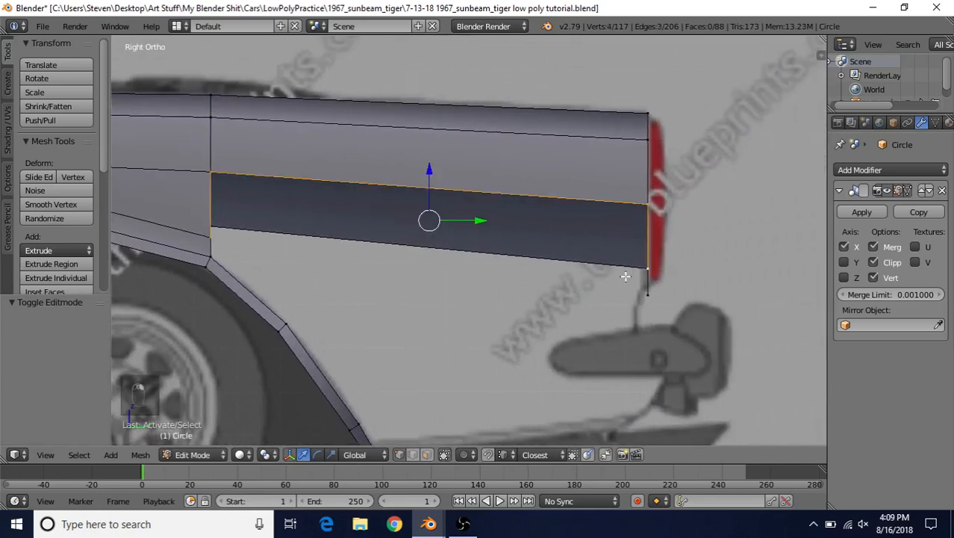
scroll(551, 276, down, 2)
middle_drag(517, 213, 597, 260)
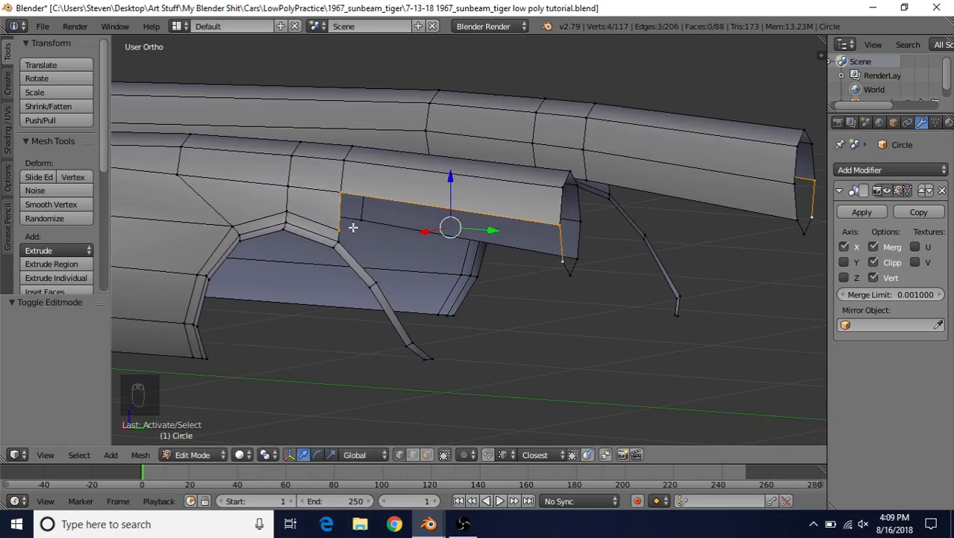
key(f)
key(a)
Examine the body side and compare the front fender's top line with the side blueprint in wireframe and solid shading
middle_drag(455, 241, 464, 228)
middle_drag(389, 233, 574, 242)
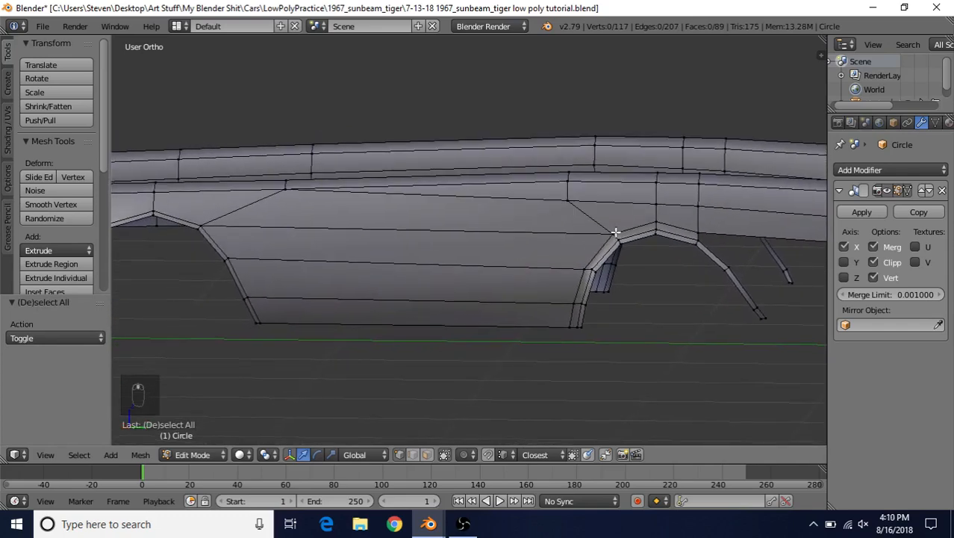
key(KP_3)
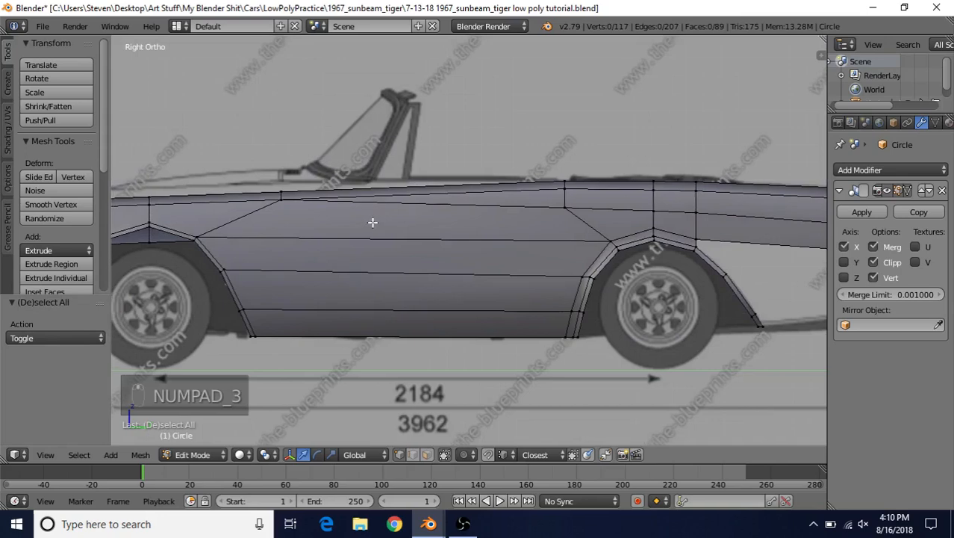
shift+middle_drag(373, 216, 519, 222)
scroll(379, 215, up, 1)
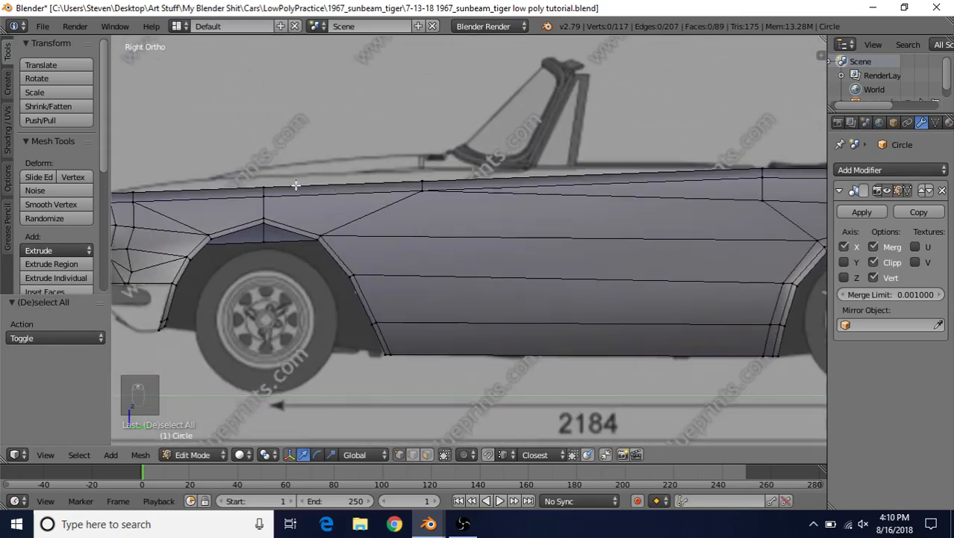
key(z)
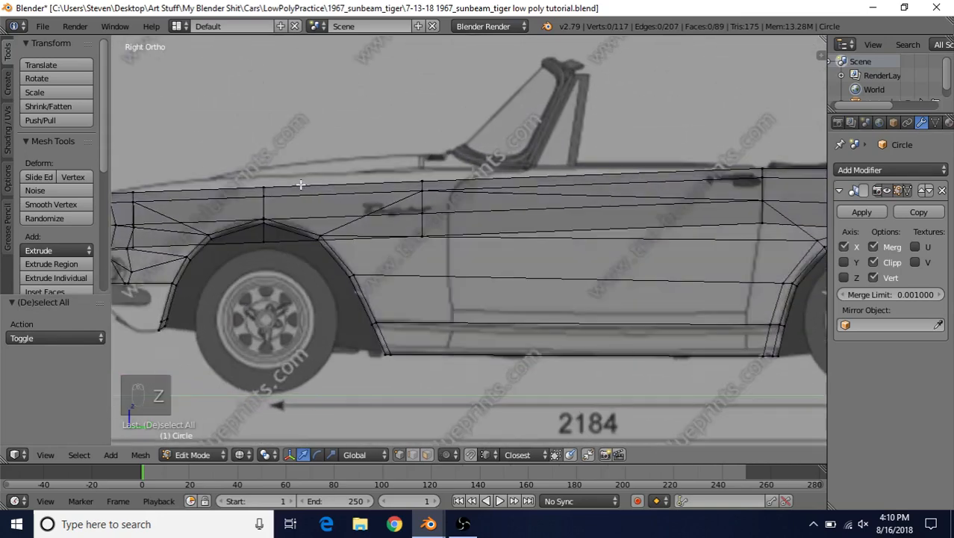
scroll(351, 187, up, 3)
scroll(381, 154, down, 4)
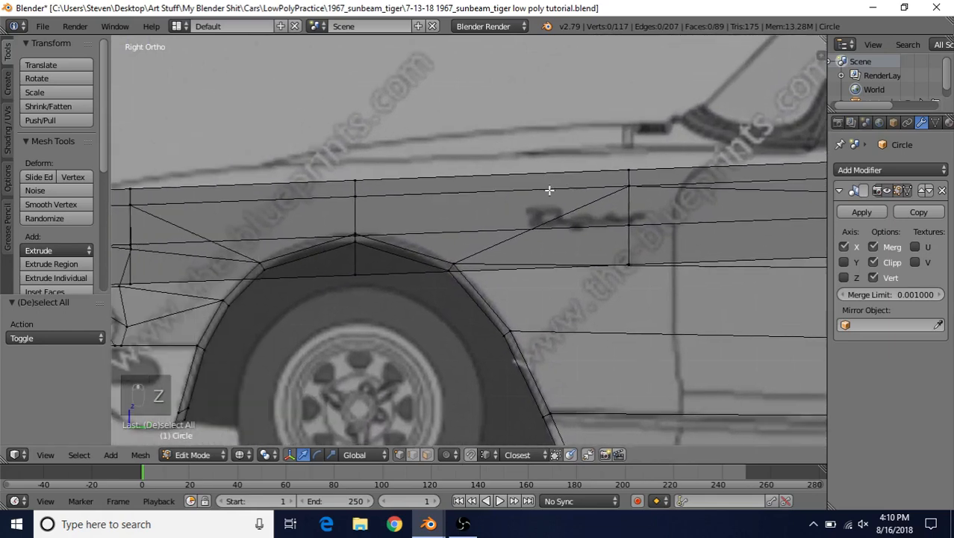
shift+middle_drag(348, 198, 443, 186)
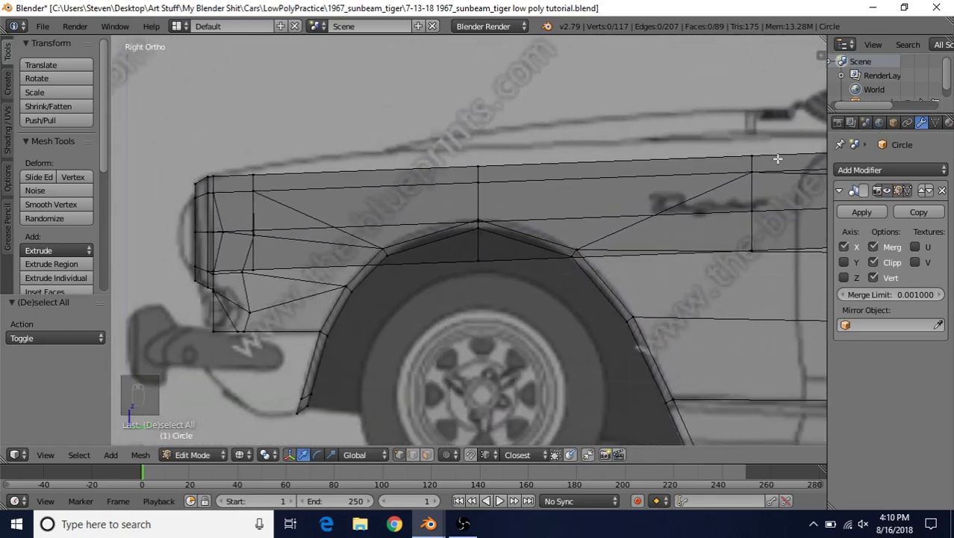
scroll(627, 266, down, 1)
shift+middle_drag(627, 266, 432, 270)
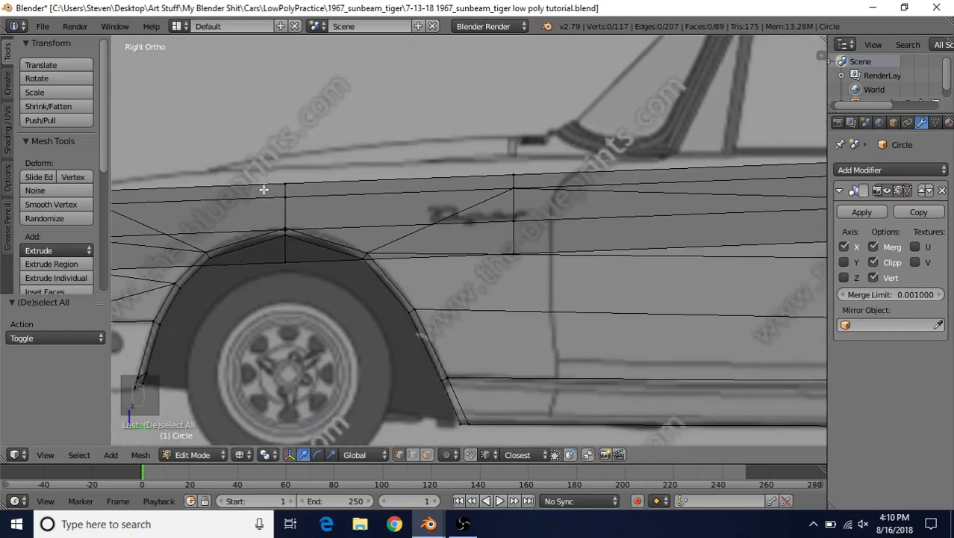
shift+middle_drag(264, 189, 416, 183)
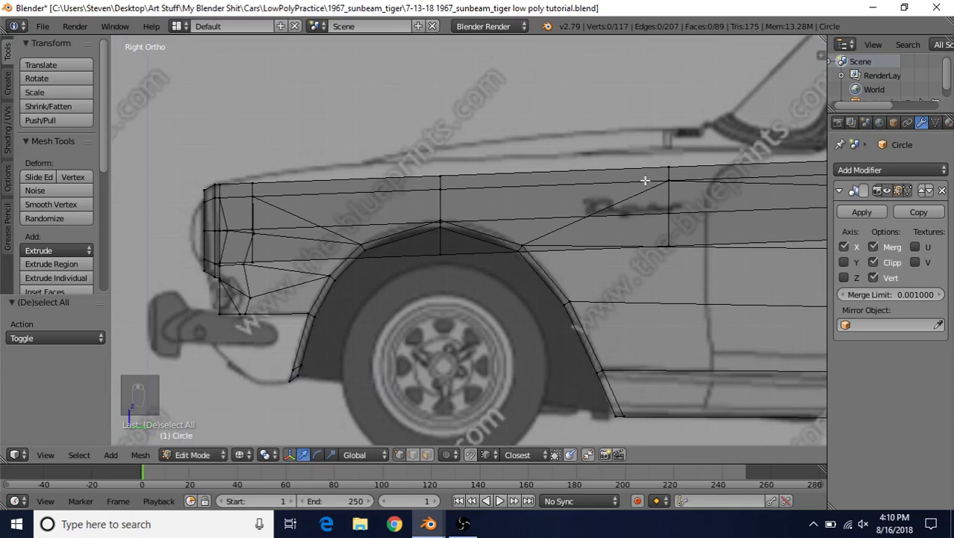
shift+middle_drag(645, 181, 444, 200)
key(z)
scroll(515, 201, down, 2)
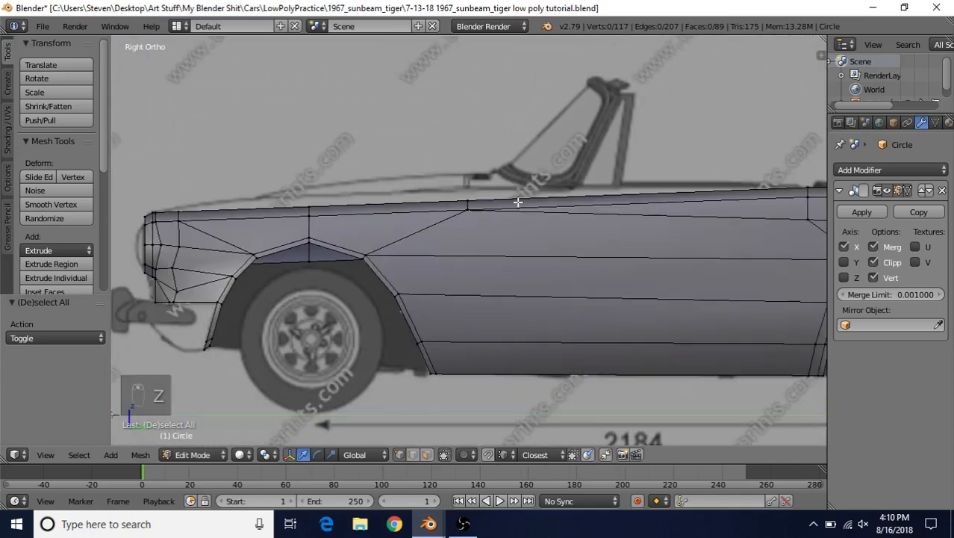
Raise the fender strip's vertical edge loop near the front edge of the door about 0.055 along Z to match the blueprint
right_click(466, 208)
middle_drag(437, 260, 519, 280)
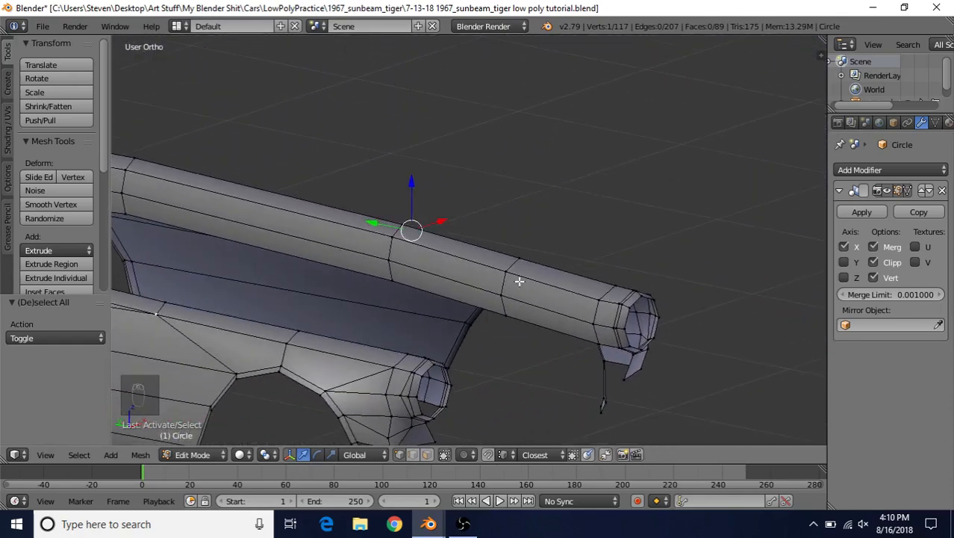
ctrl+right_click(390, 283)
middle_drag(385, 278, 445, 228)
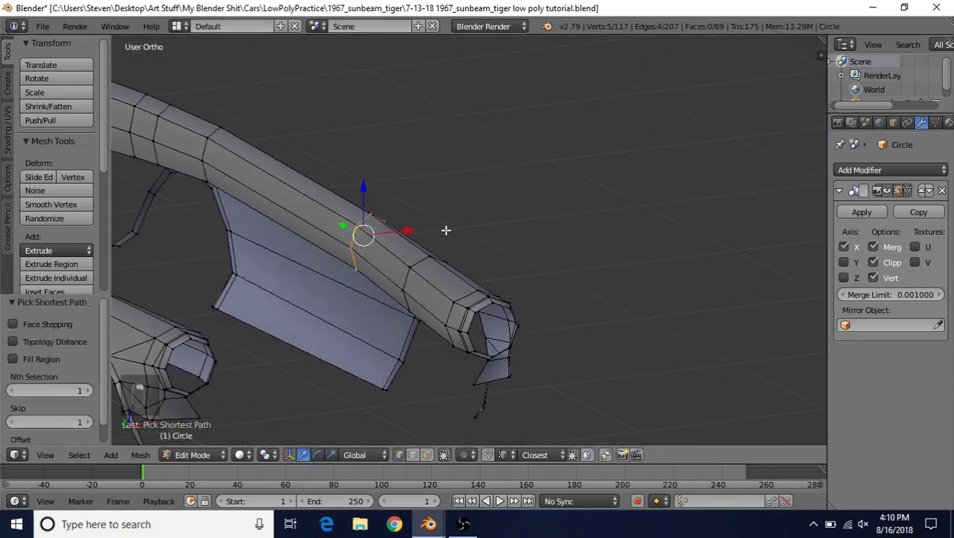
key(KP_3)
scroll(445, 230, up, 4)
key(z)
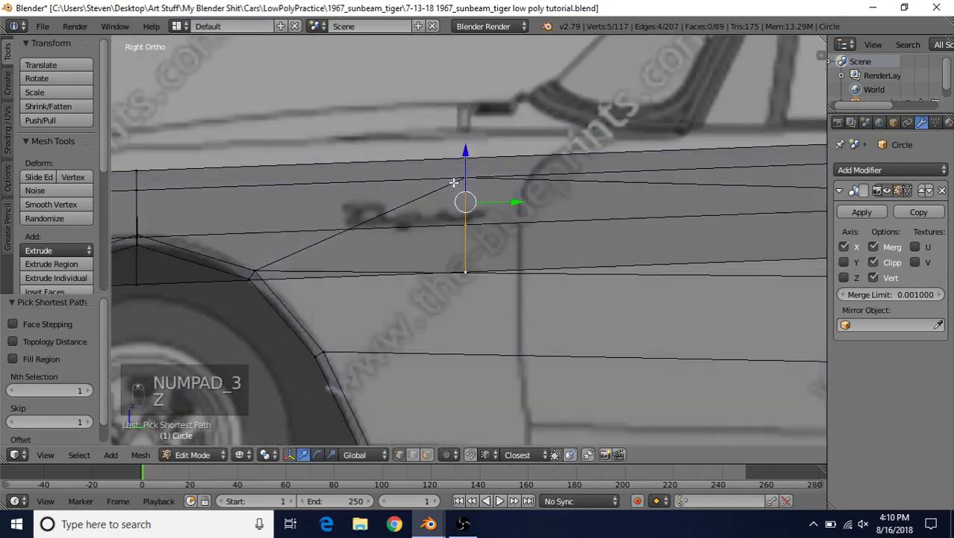
drag(466, 150, 473, 124)
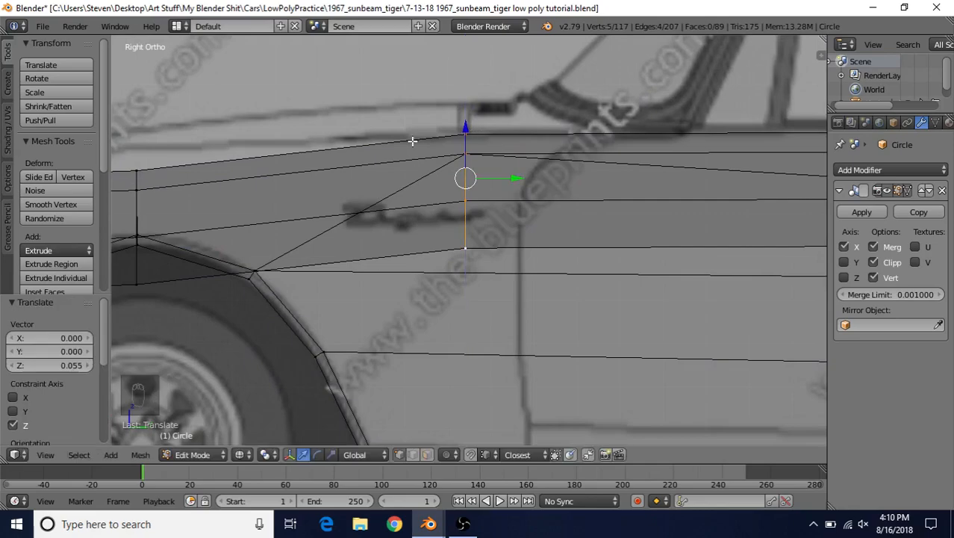
Raise the fender strip's vertical edge loop above the front wheel arch's peak about 0.054 along Z to match the blueprint
shift+middle_drag(228, 228, 586, 201)
key(z)
middle_drag(477, 227, 482, 215)
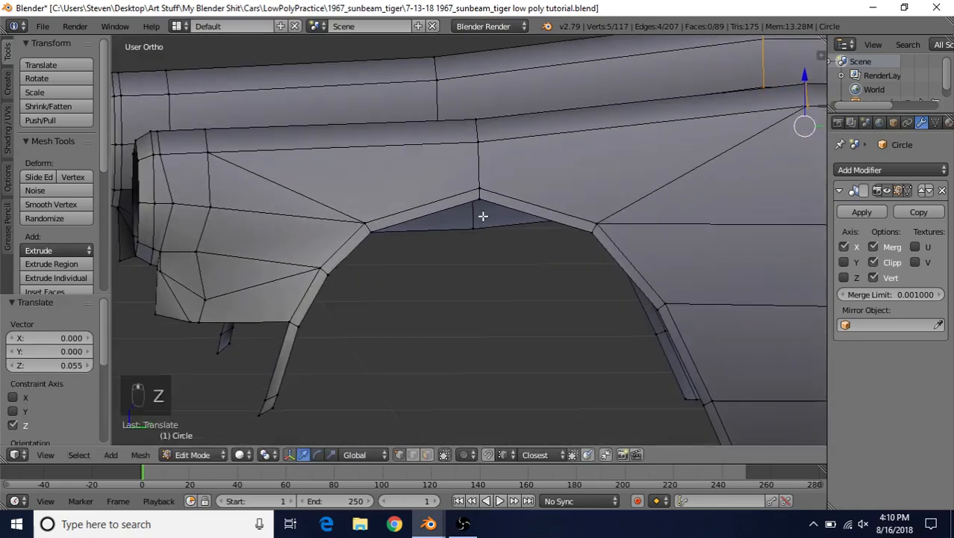
right_click(482, 142)
middle_drag(284, 245, 421, 266)
ctrl+right_click(363, 277)
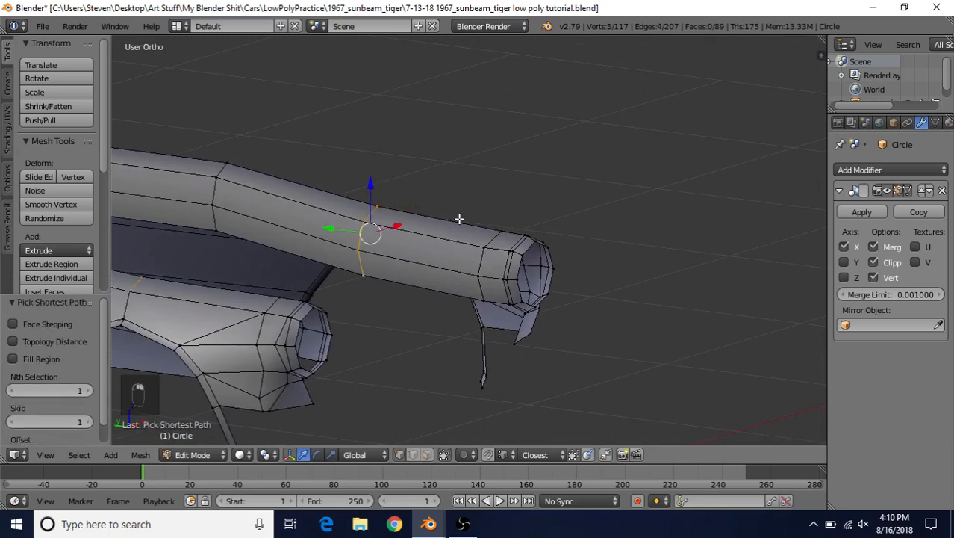
key(KP_3)
scroll(459, 209, up, 2)
key(z)
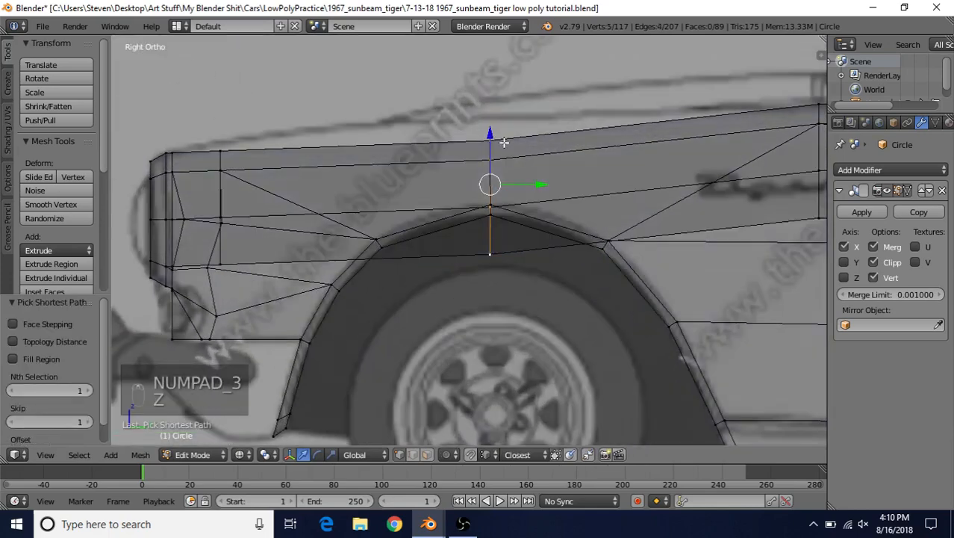
drag(492, 132, 495, 107)
key(z)
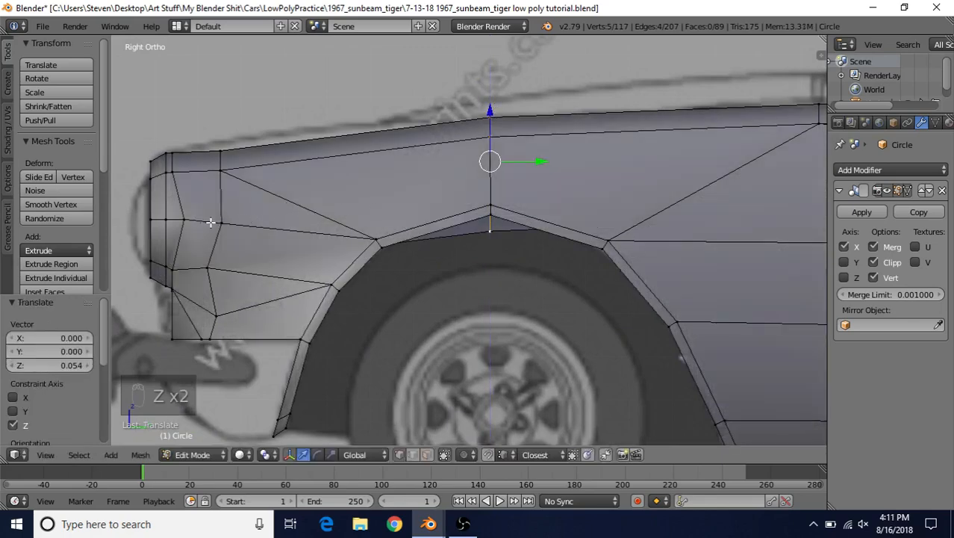
Raise the fender strip's edge loop between the headlight and the front wheel arch about 0.019 along Z to follow the blueprint's top line
right_click(221, 172)
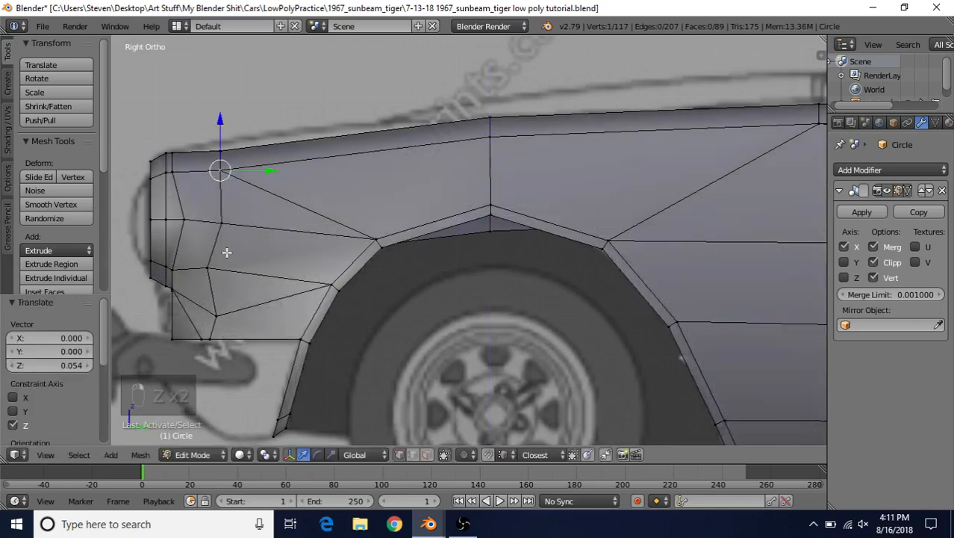
middle_drag(228, 252, 487, 278)
ctrl+right_click(487, 278)
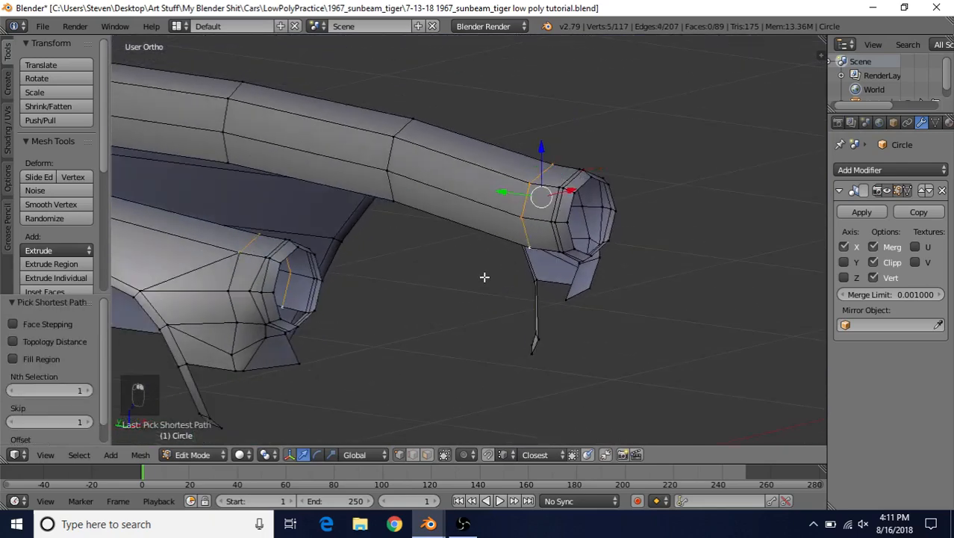
key(KP_3)
scroll(470, 273, up, 5)
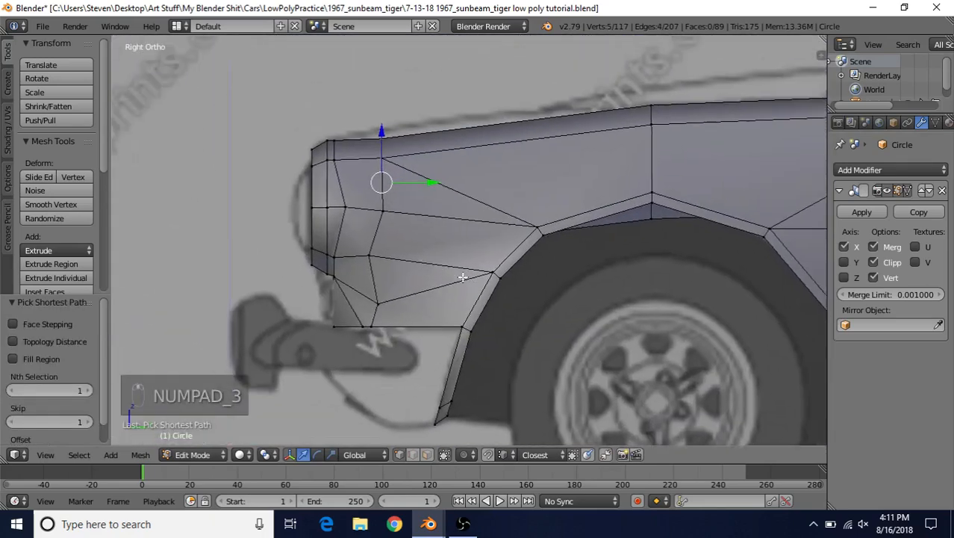
key(z)
drag(470, 179, 470, 160)
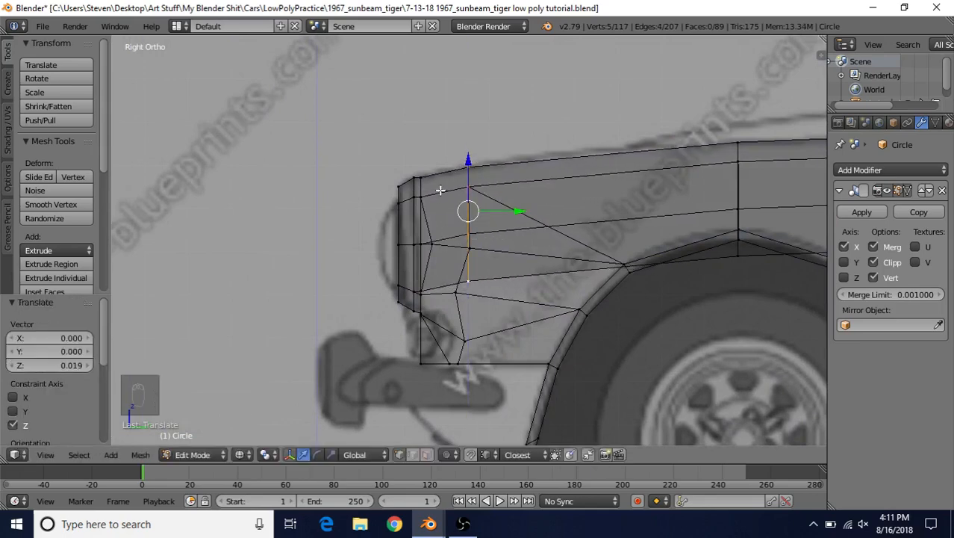
Raise the three upper vertices of the loop just behind the headlight rim about 0.003 along Z
right_click(422, 191)
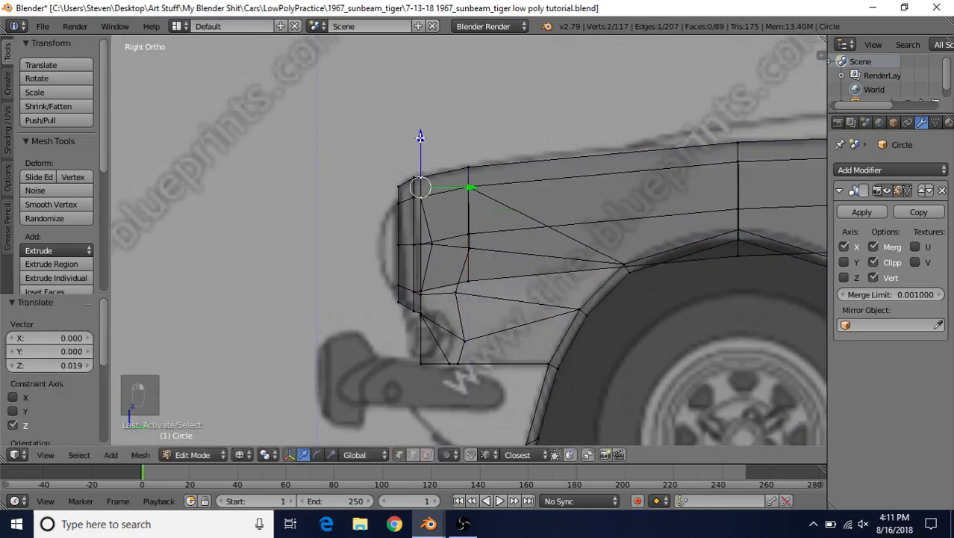
mouse_move(409, 215)
middle_down()
mouse_move(518, 245)
mouse_move(595, 245)
middle_up()
key(z)
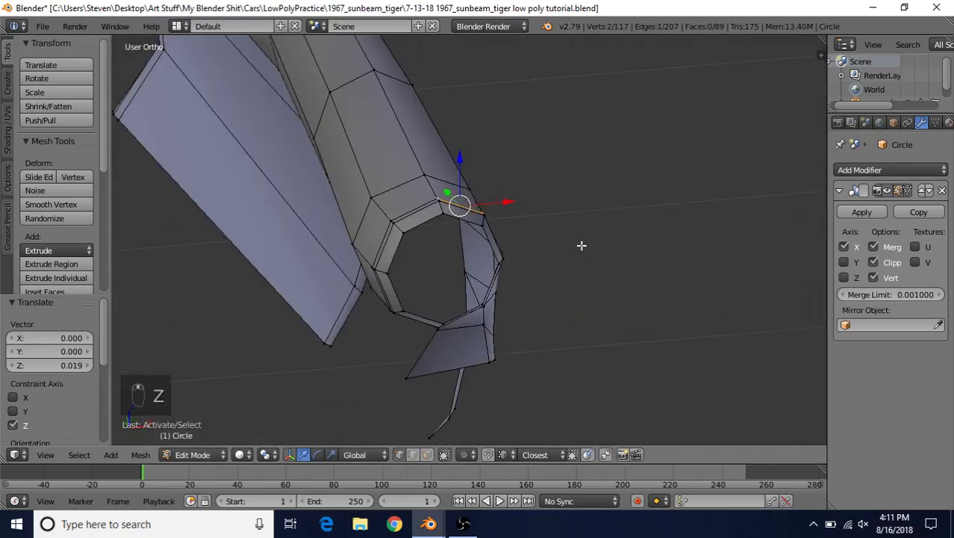
shift+right_click(384, 216)
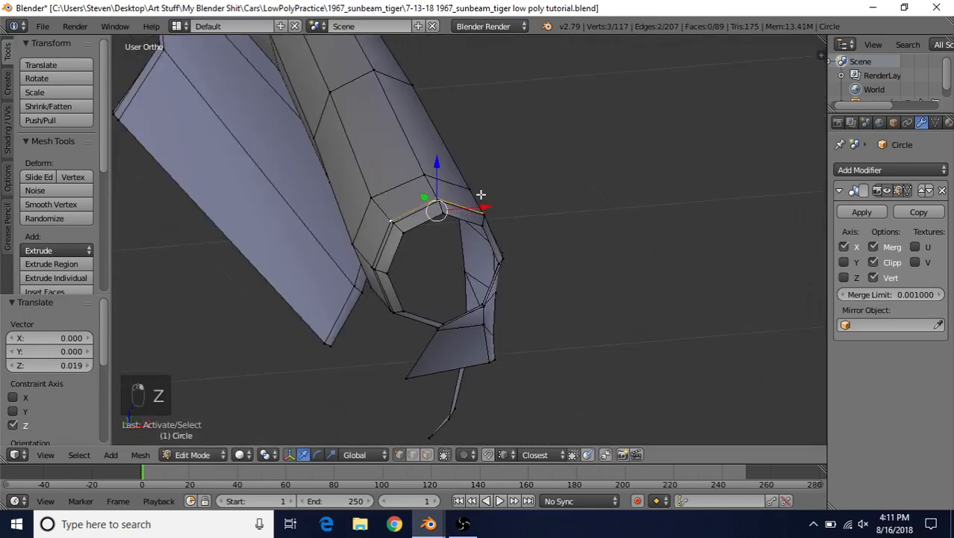
key(KP_3)
scroll(390, 122, up, 2)
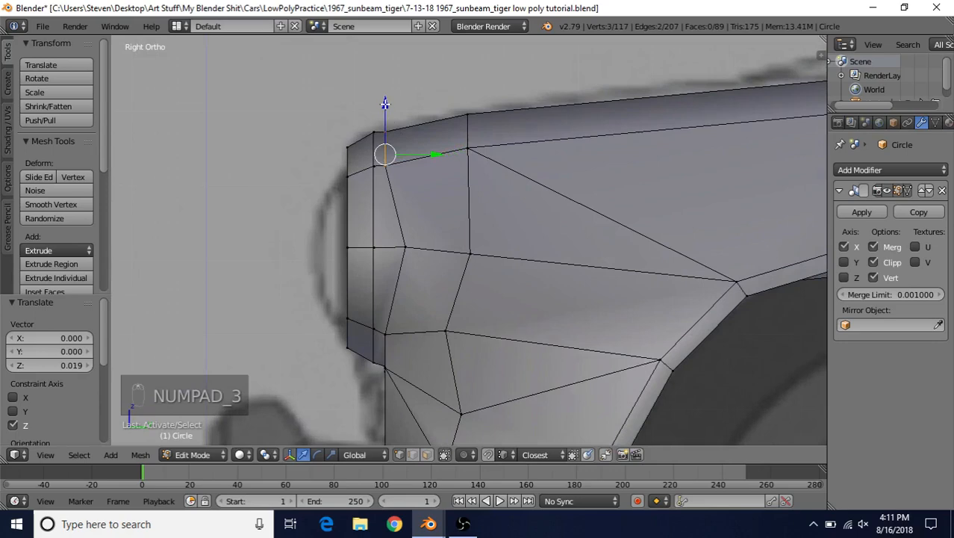
drag(385, 103, 386, 102)
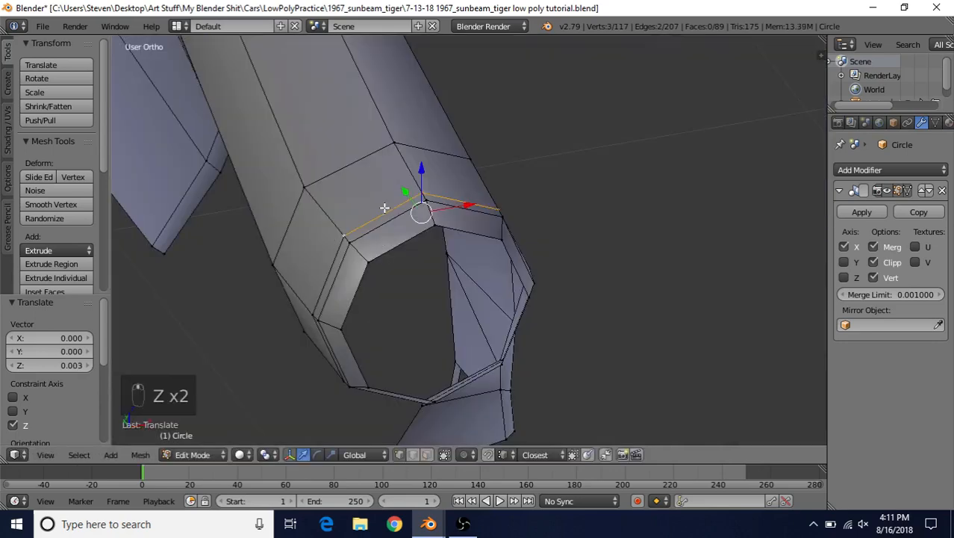
scroll(373, 256, down, 2)
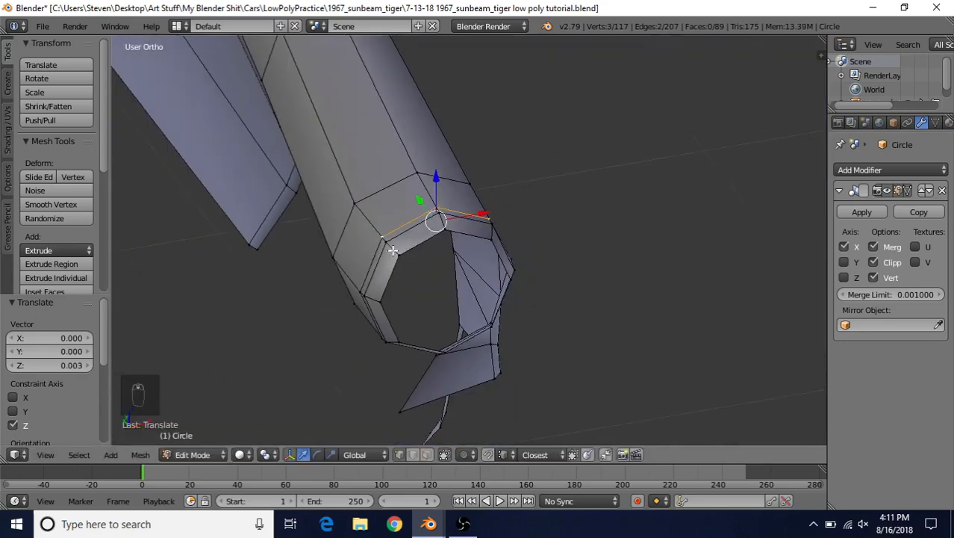
Knife-cut a line around the front wheel arch, from the sill behind the wheel over the arch to the fender's lower front edge
key(KP_3)
scroll(392, 255, down, 1)
shift+middle_drag(474, 247, 256, 246)
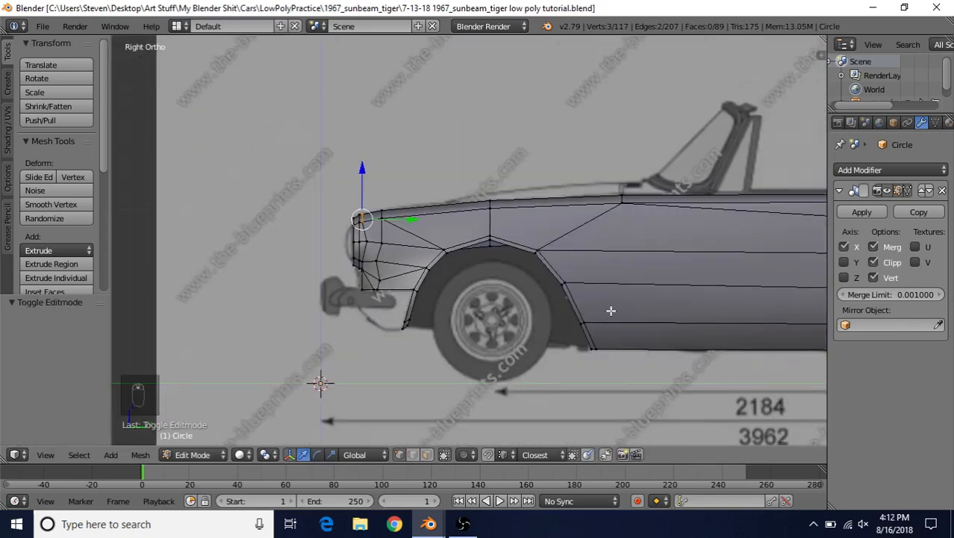
shift+middle_drag(601, 303, 443, 271)
shift+middle_drag(580, 272, 461, 277)
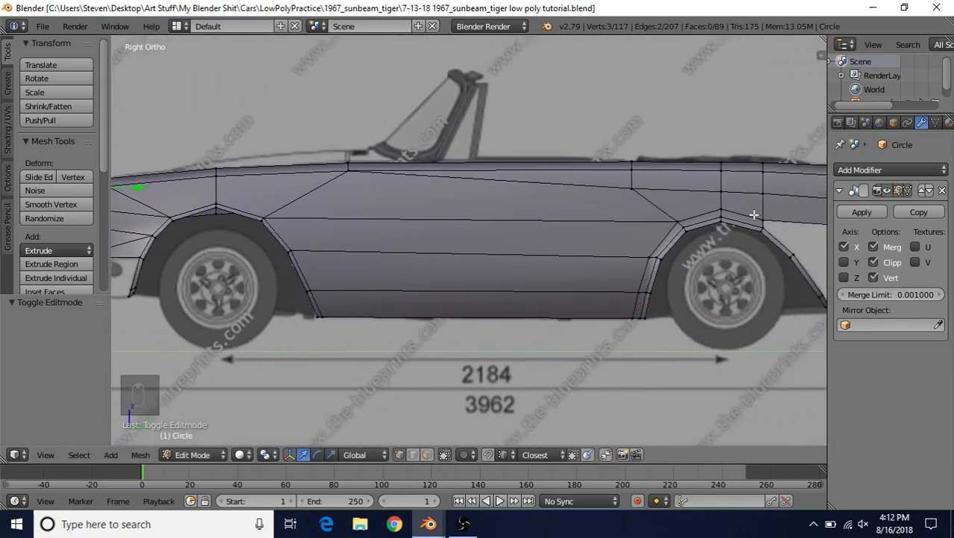
shift+middle_drag(462, 309, 649, 317)
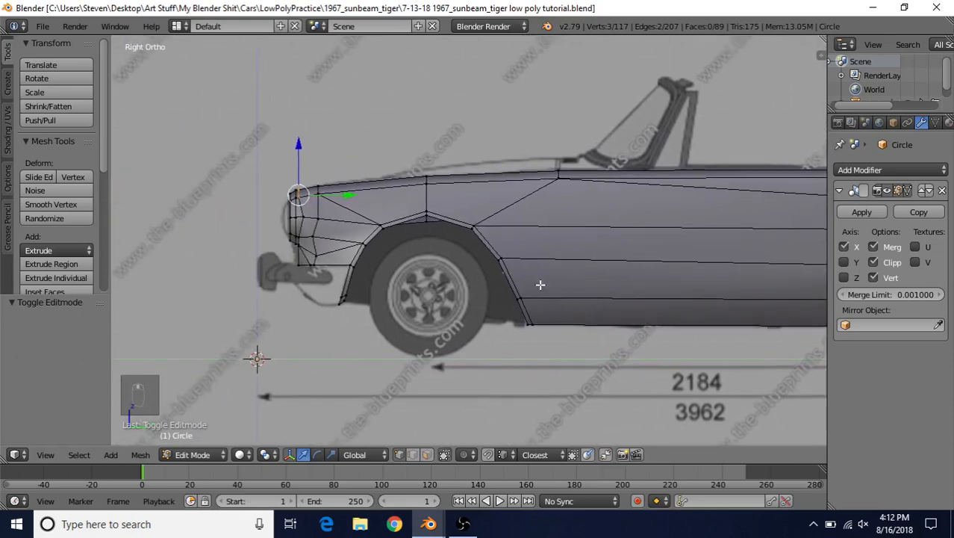
scroll(427, 286, up, 2)
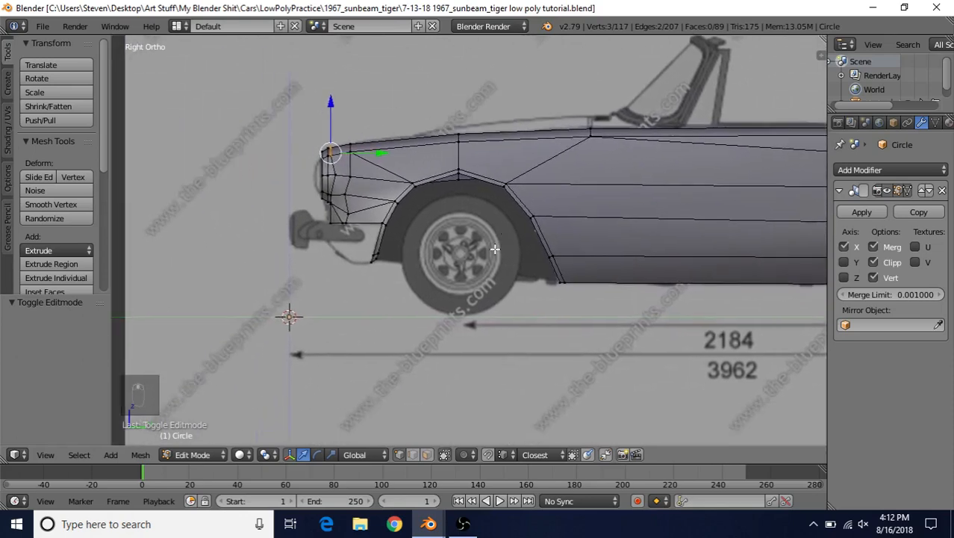
key(k)
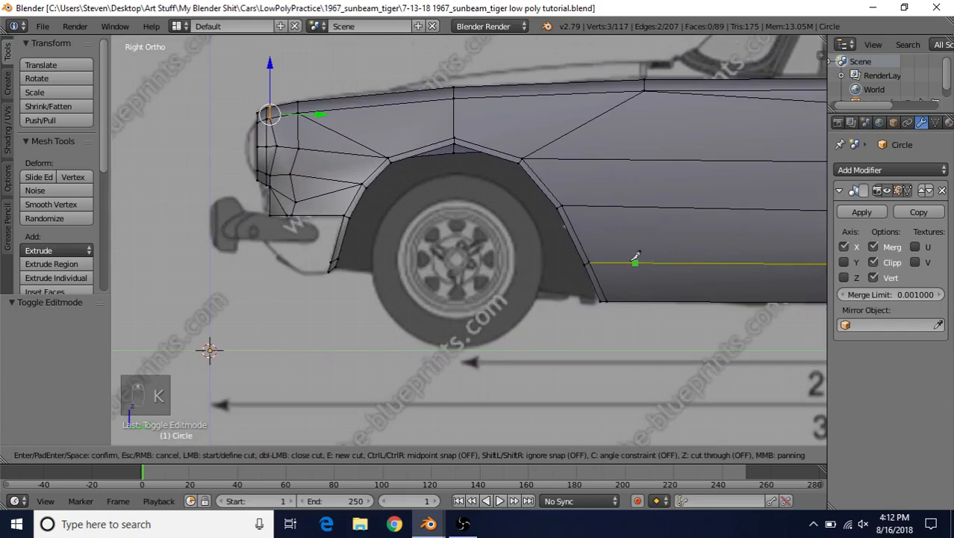
click(631, 293)
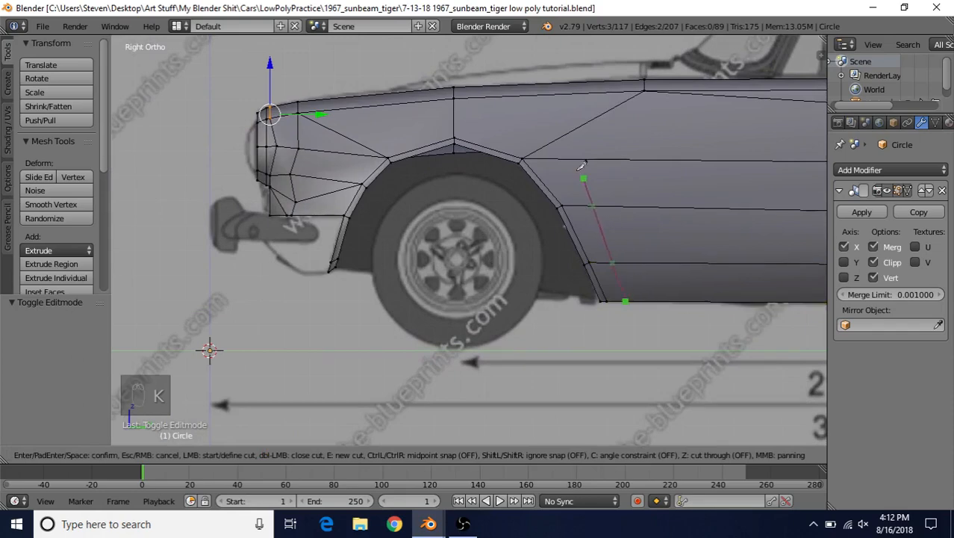
click(545, 146)
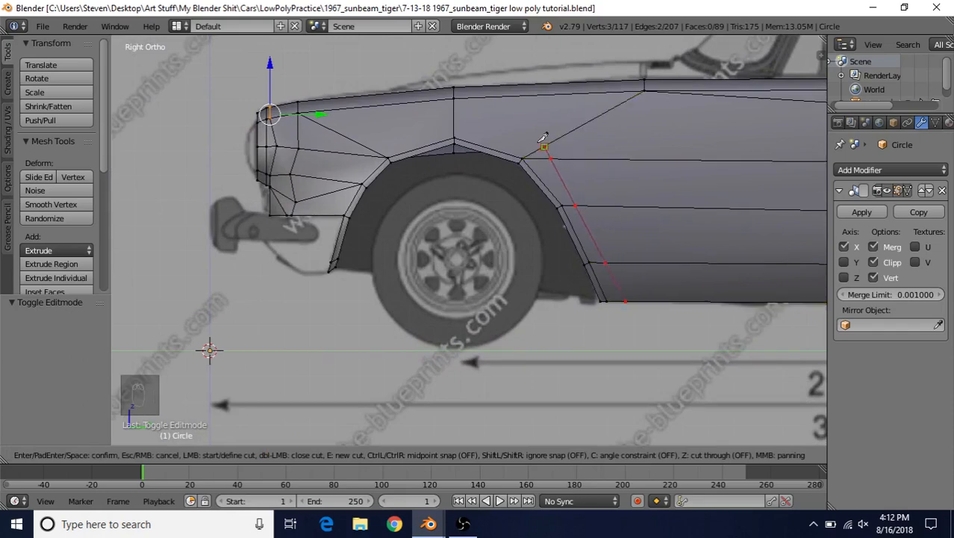
click(454, 126)
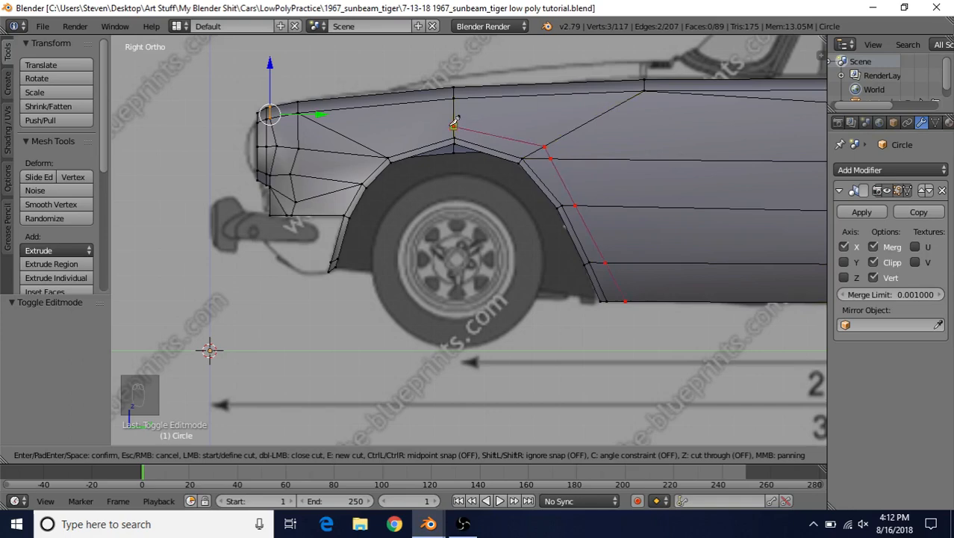
click(352, 154)
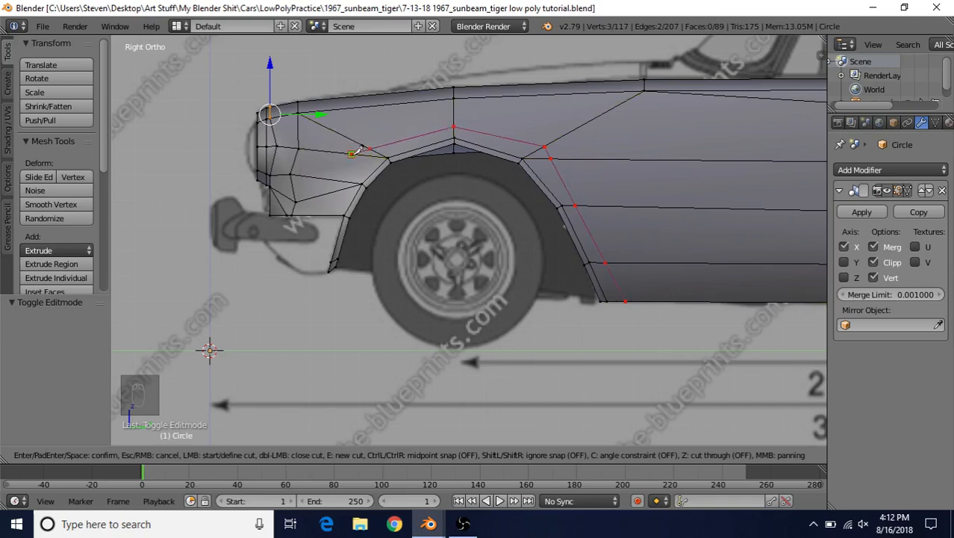
click(336, 210)
key(Return)
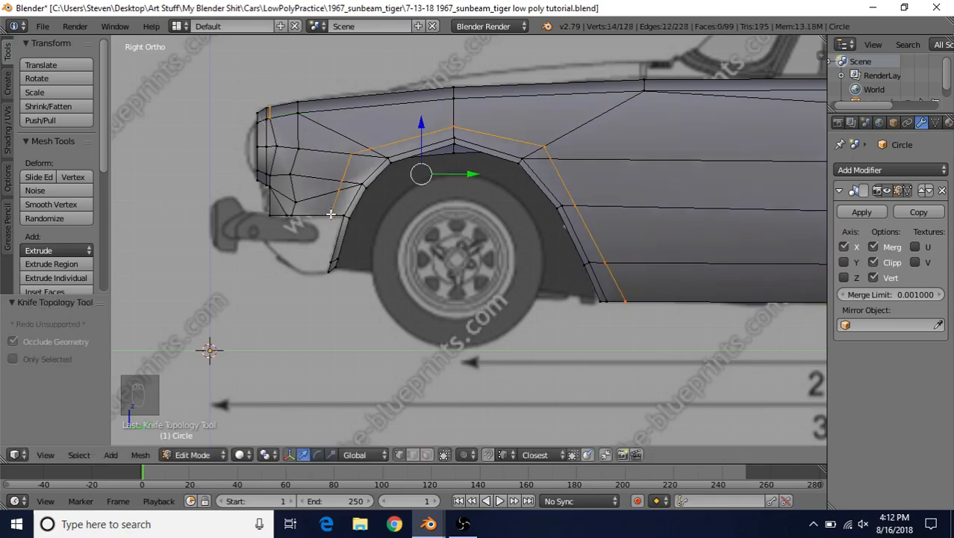
Merge the two close cut vertices at the upper rear of the front wheel arch at the last selected, upper vertex
scroll(526, 160, up, 3)
right_click(523, 141)
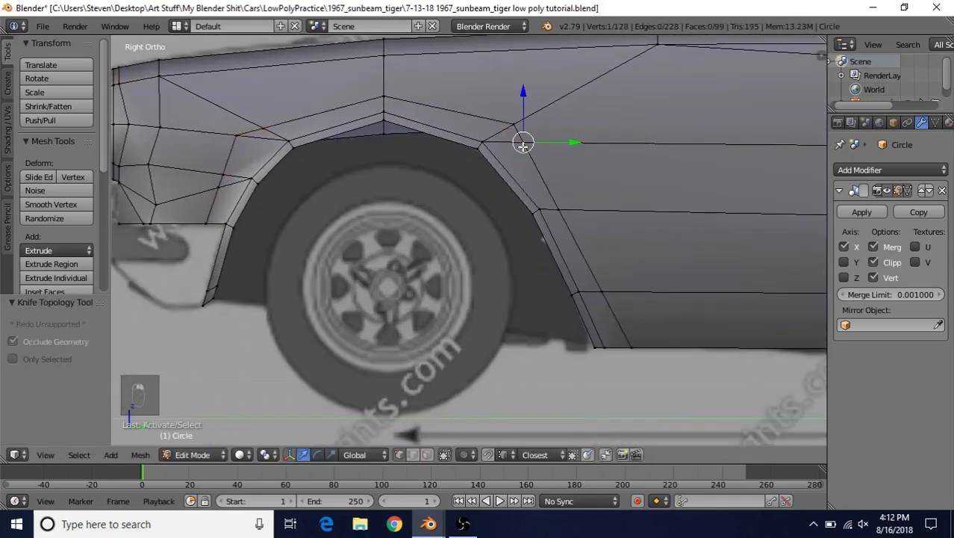
shift+right_click(511, 118)
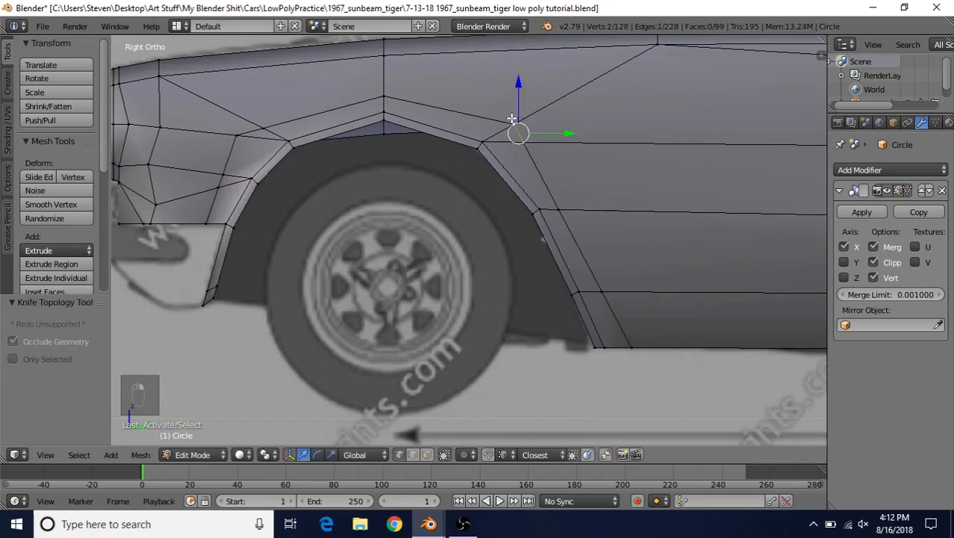
key(alt+m)
click(474, 118)
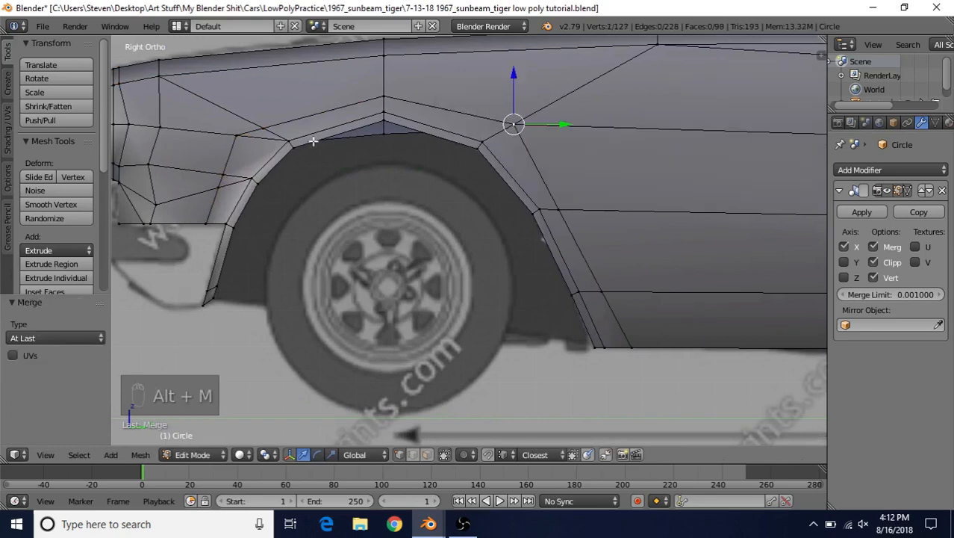
Merge the two pairs of close vertices ahead of the front wheel arch, each at the last selected vertex
right_click(237, 133)
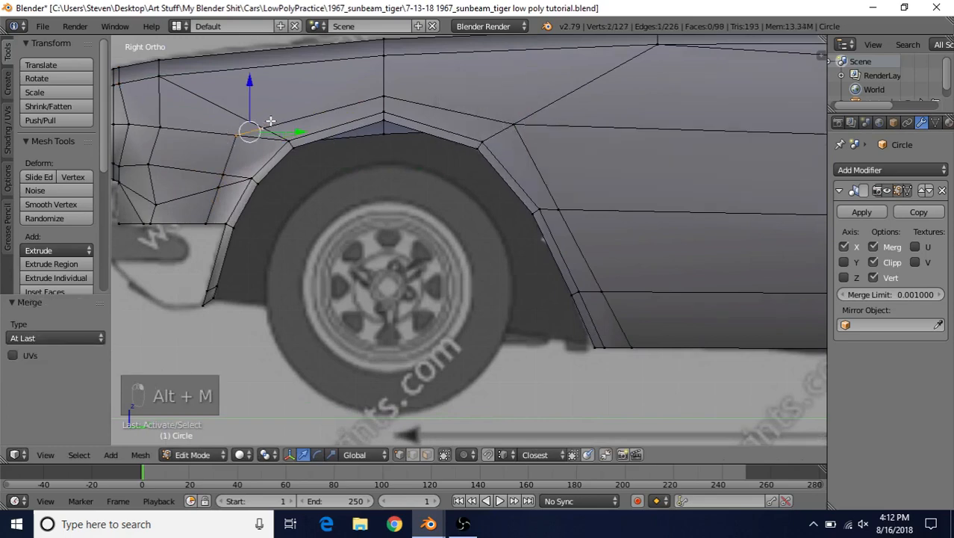
key(alt+m)
click(224, 122)
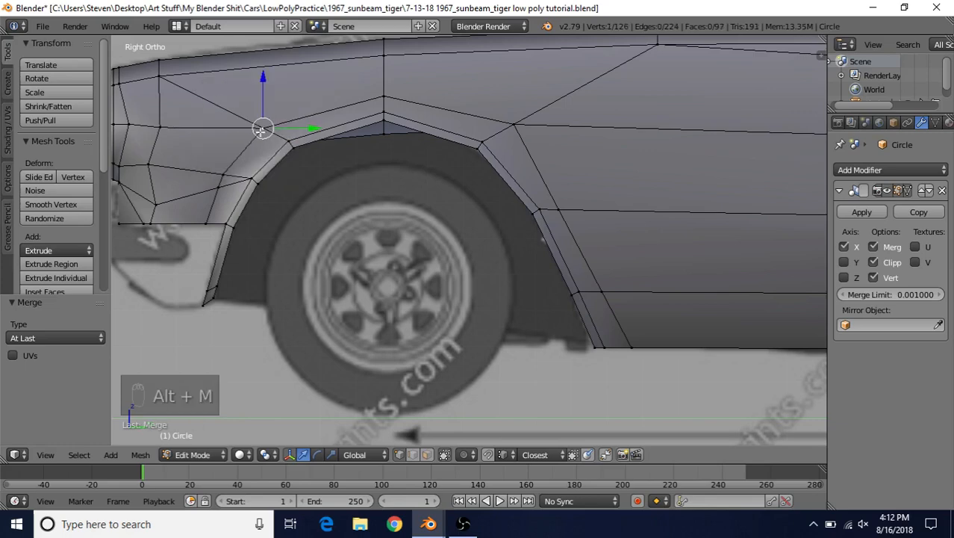
shift+right_click(227, 168)
key(alt+m)
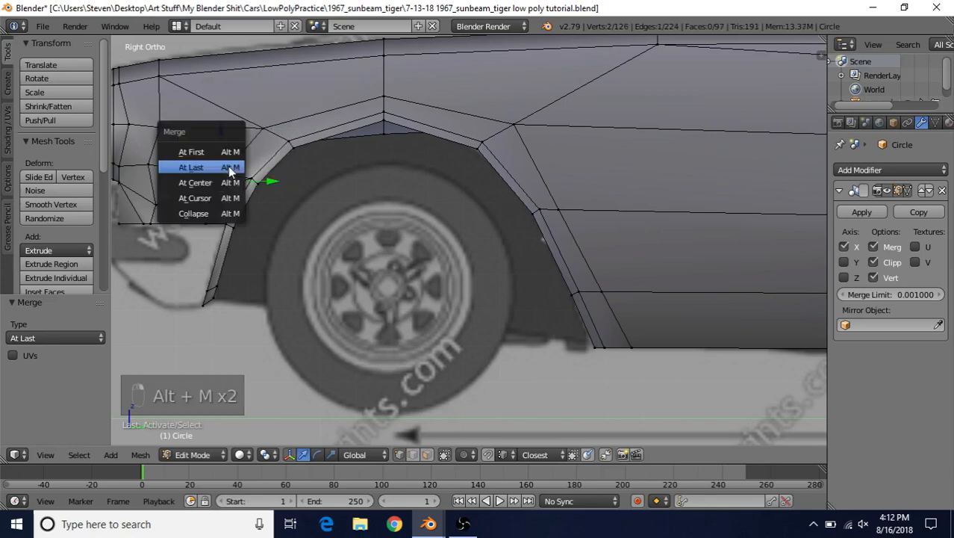
click(192, 167)
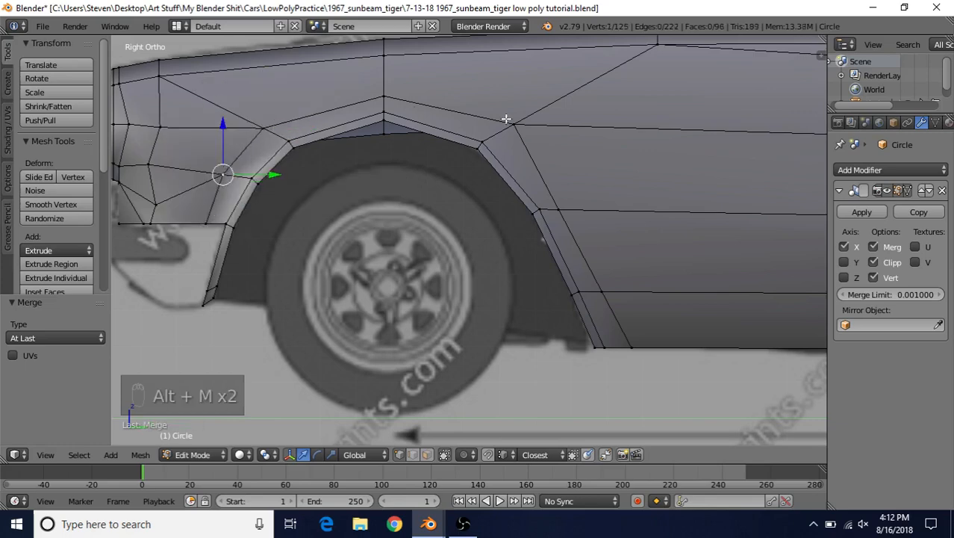
Edge-slide the whole new cut loop closer to the front wheel arch in even mode, with a factor of about 0.949
shift+middle_drag(562, 295, 624, 317)
alt+right_click(316, 176)
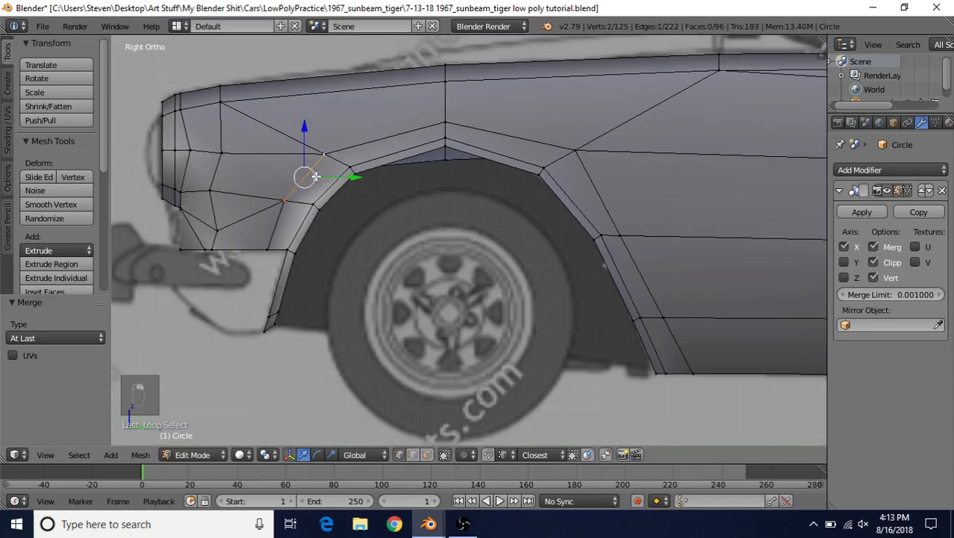
shift+right_click(279, 219)
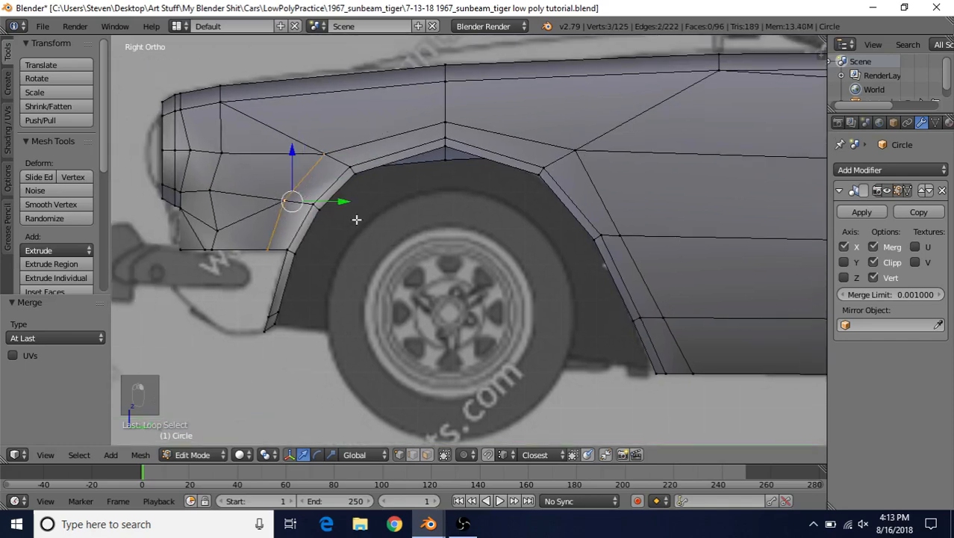
alt+shift+right_click(603, 198)
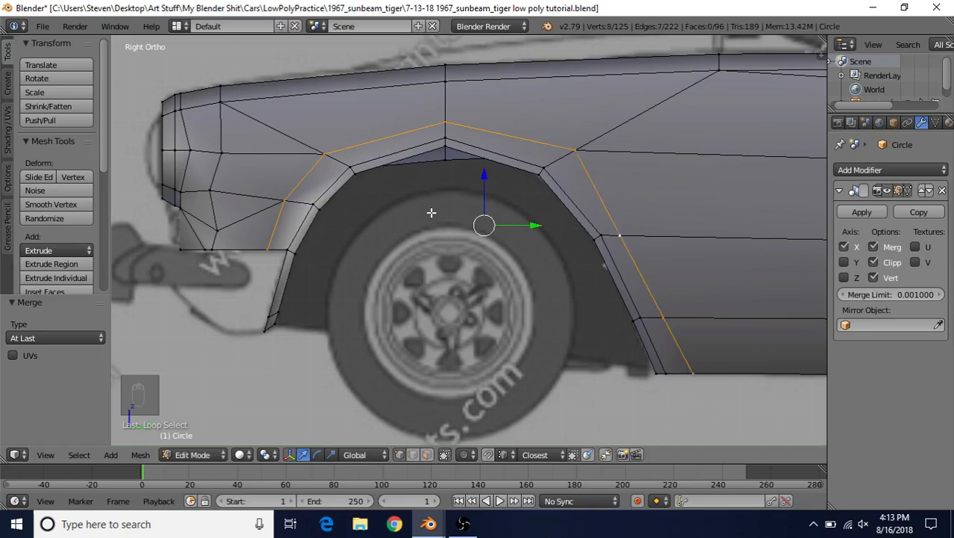
key(g)
key(g)
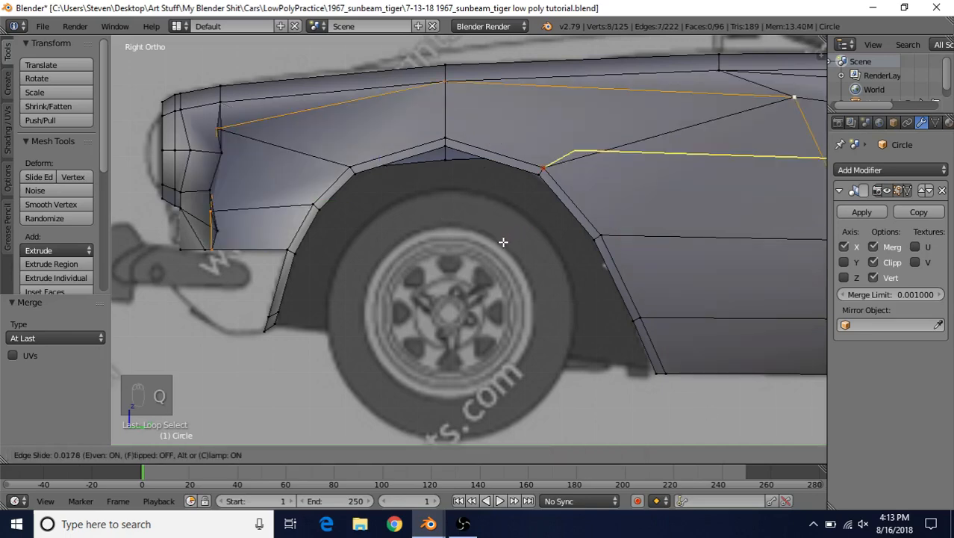
key(e)
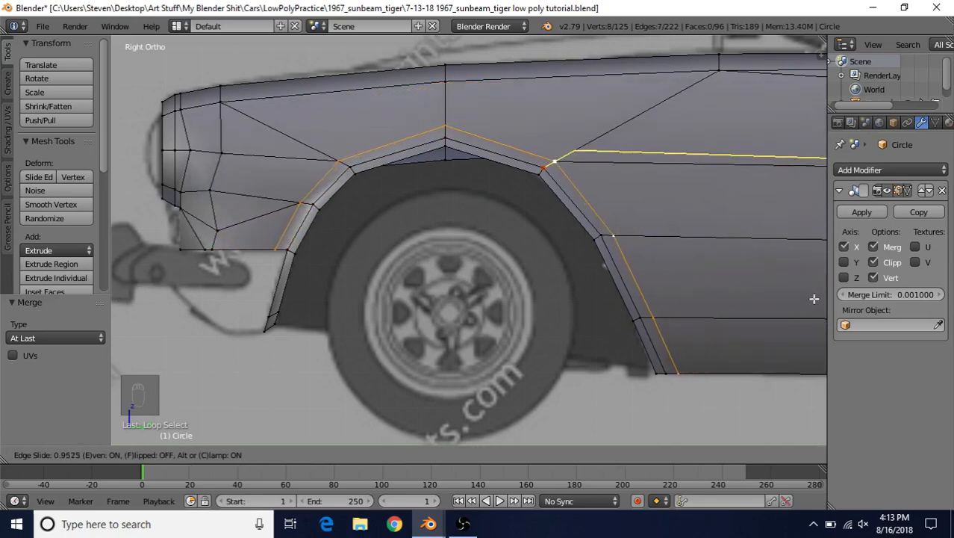
click(816, 297)
key(KP_Decimal)
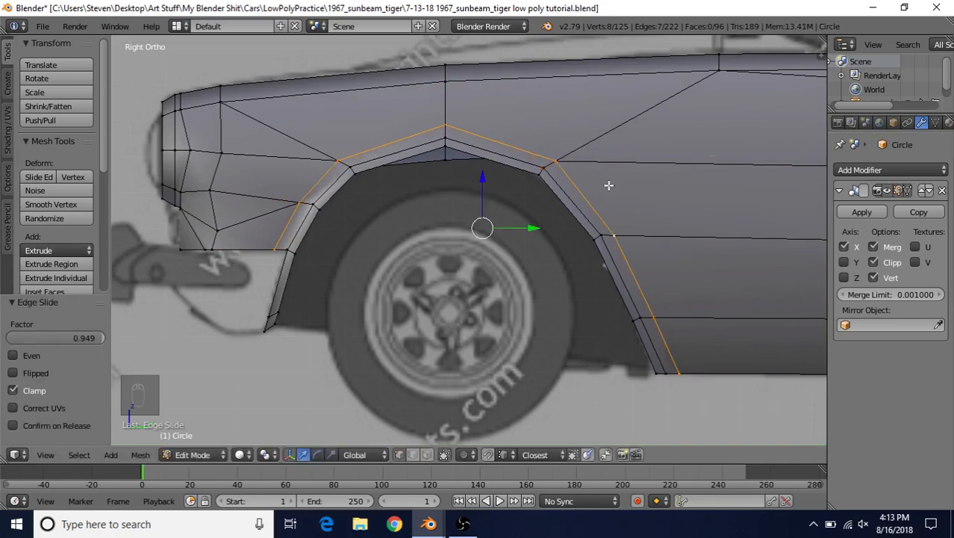
Leave Edit Mode, inspect the mirrored body sides in perspective around the front fender, and save the blend file
scroll(448, 298, down, 2)
key(Tab)
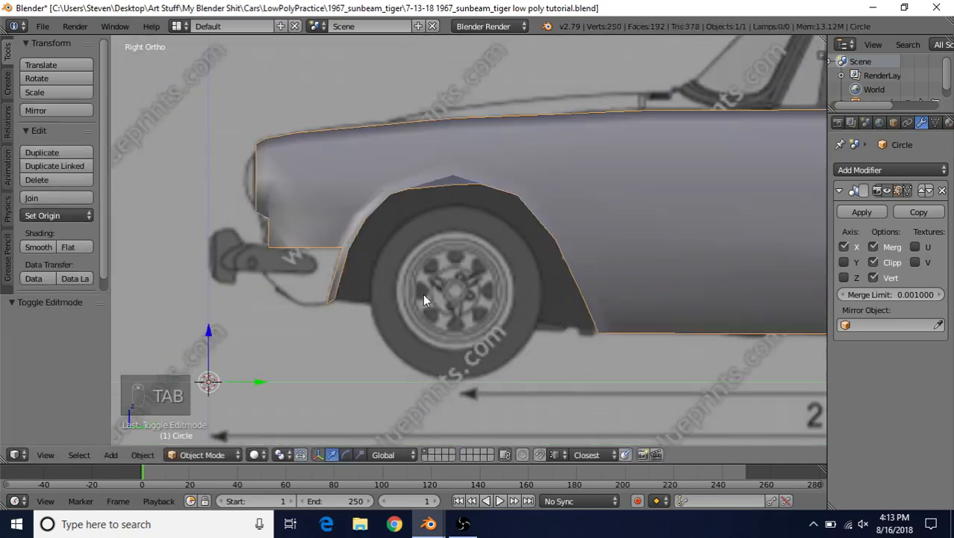
scroll(425, 293, down, 3)
middle_drag(430, 292, 562, 293)
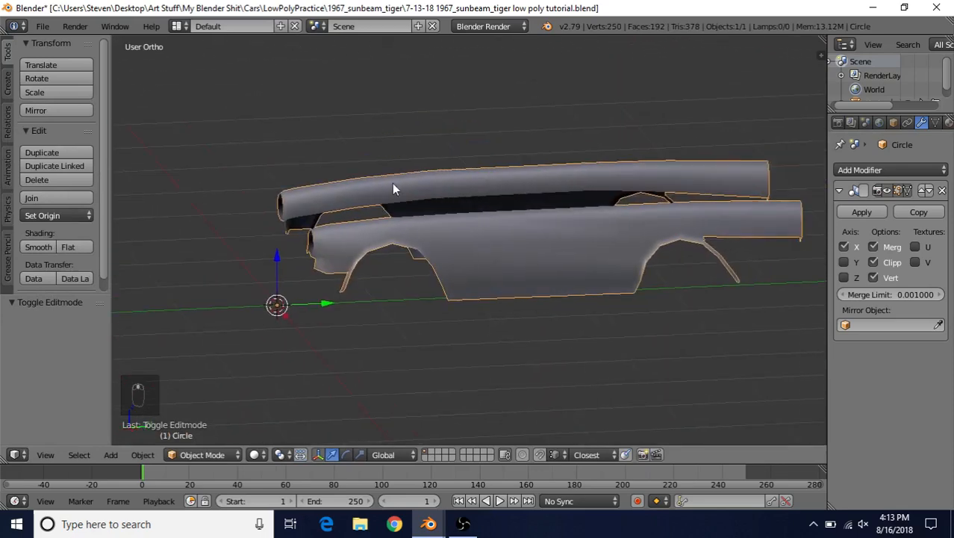
click(42, 26)
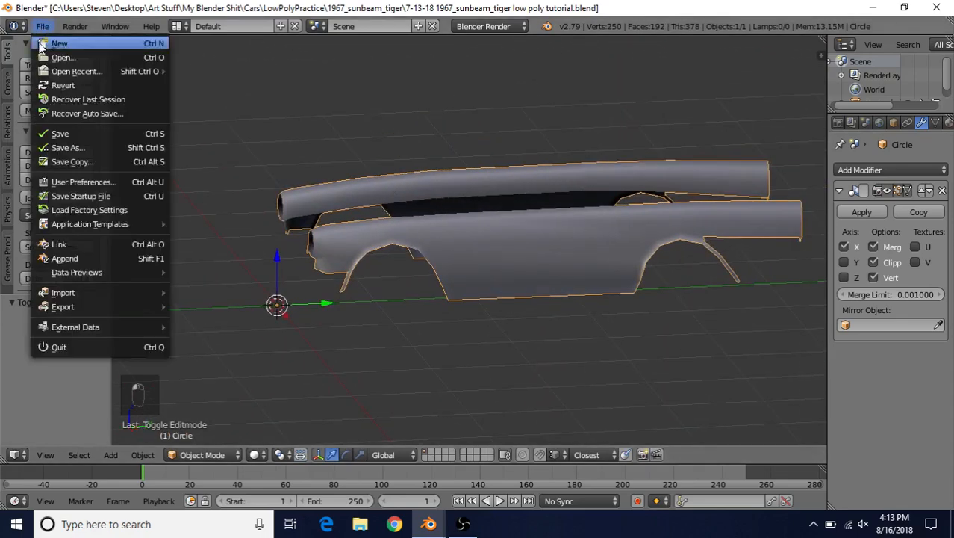
click(60, 134)
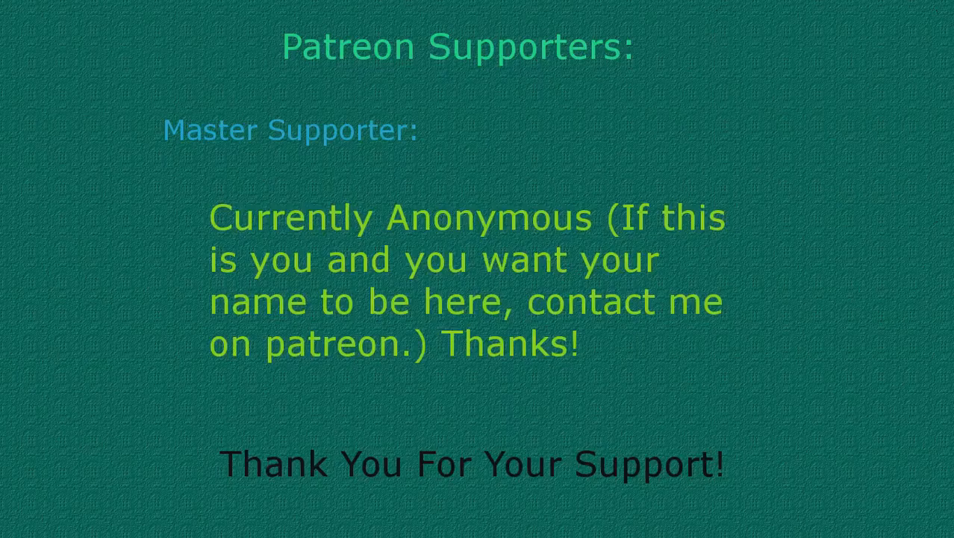